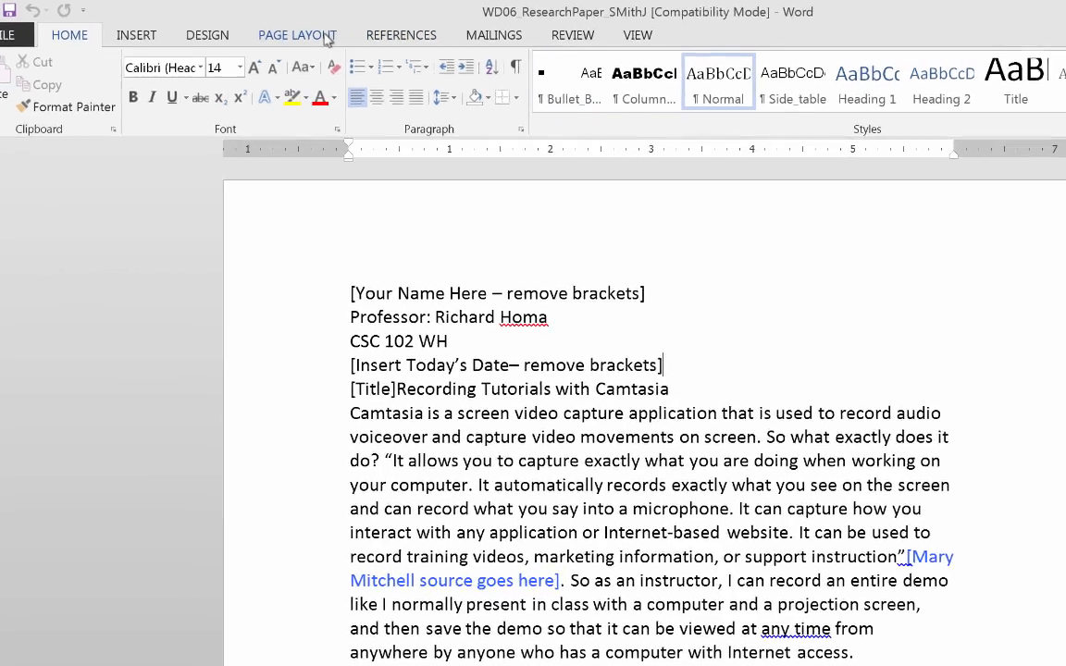
- Set the document's page margins to the 1-inch preset
left_click(330, 35)
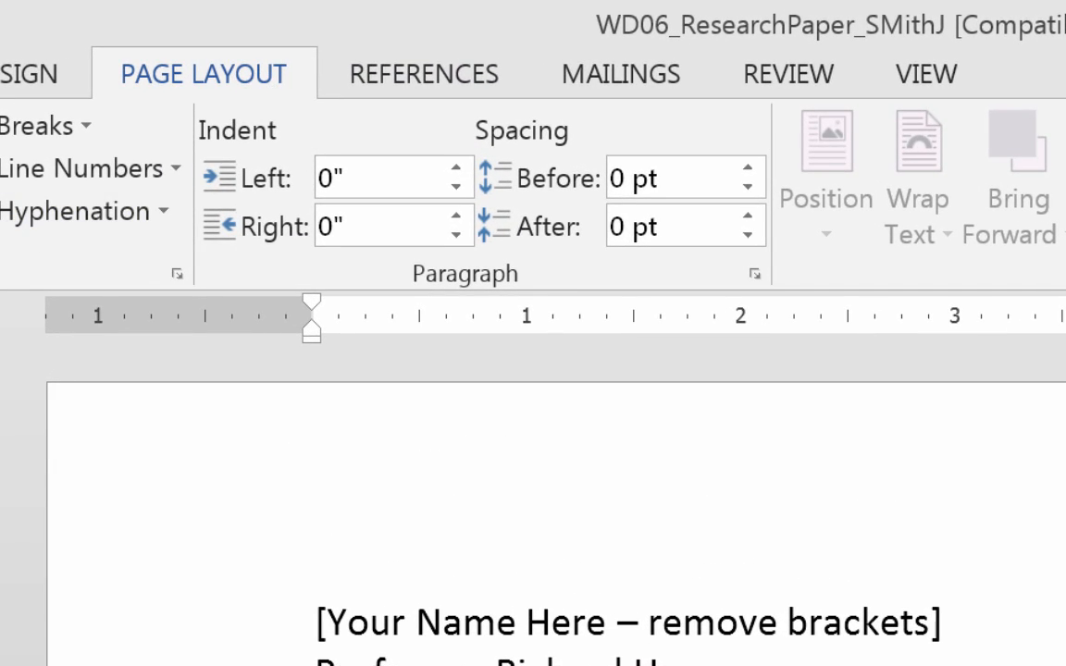
left_click(0, 185)
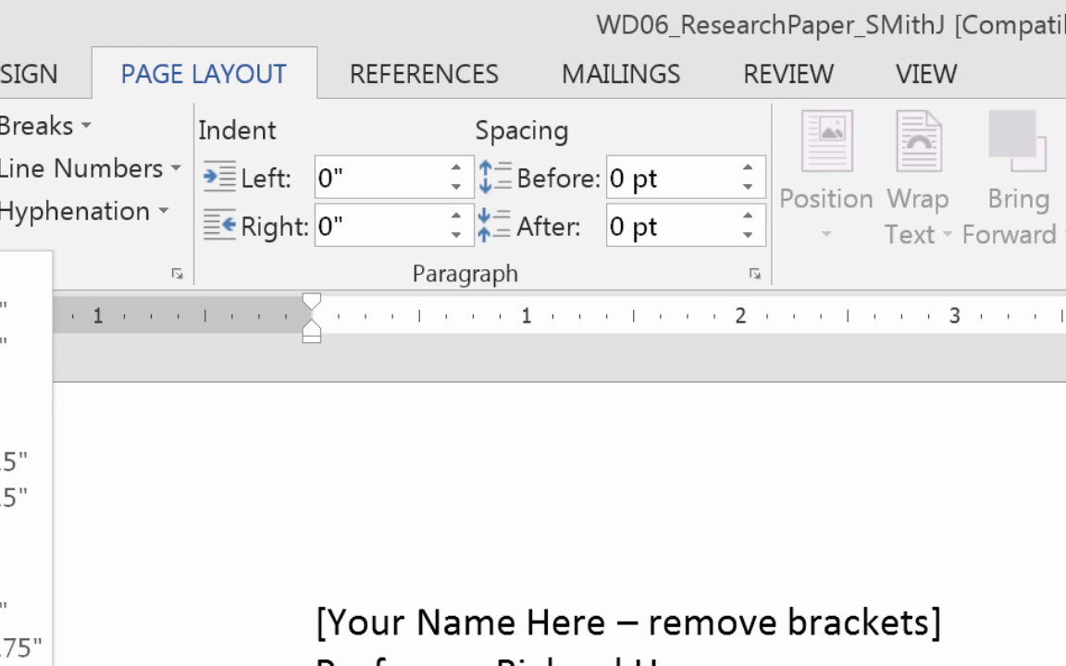
left_click(9, 324)
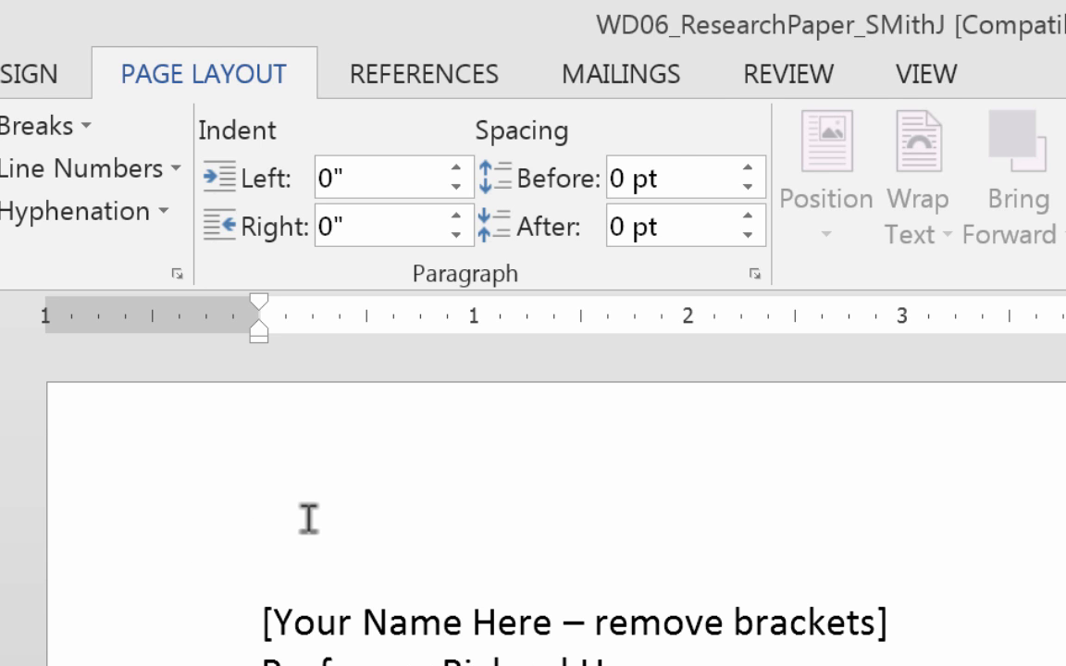
- Check that the ruler is turned on and show the paragraph marks and other formatting symbols
left_click(925, 76)
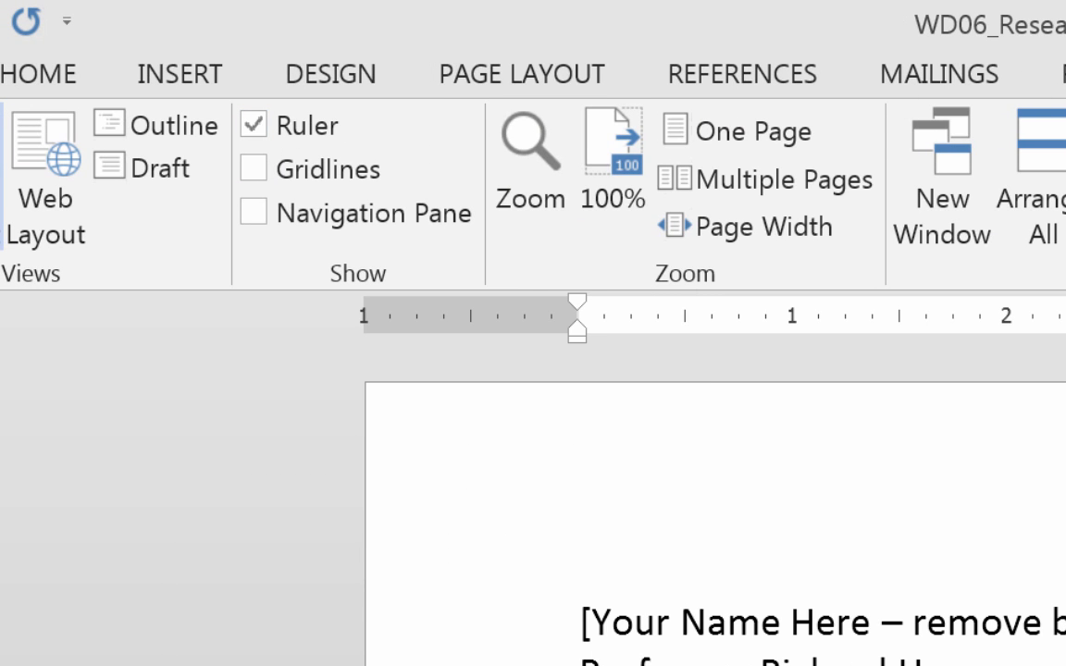
left_click(28, 76)
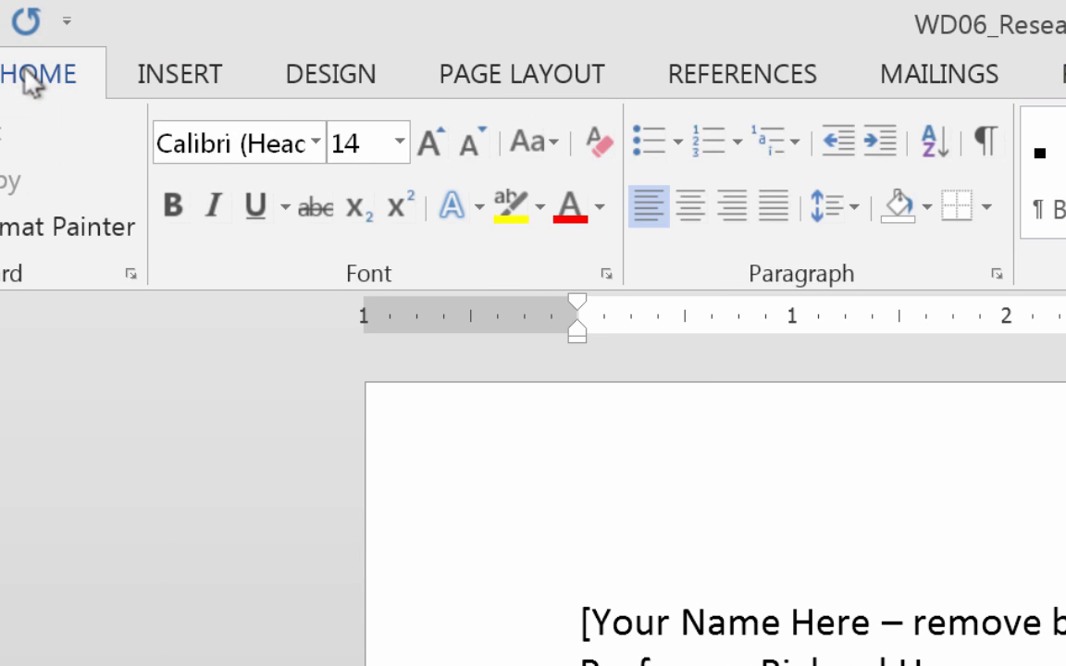
left_click(990, 144)
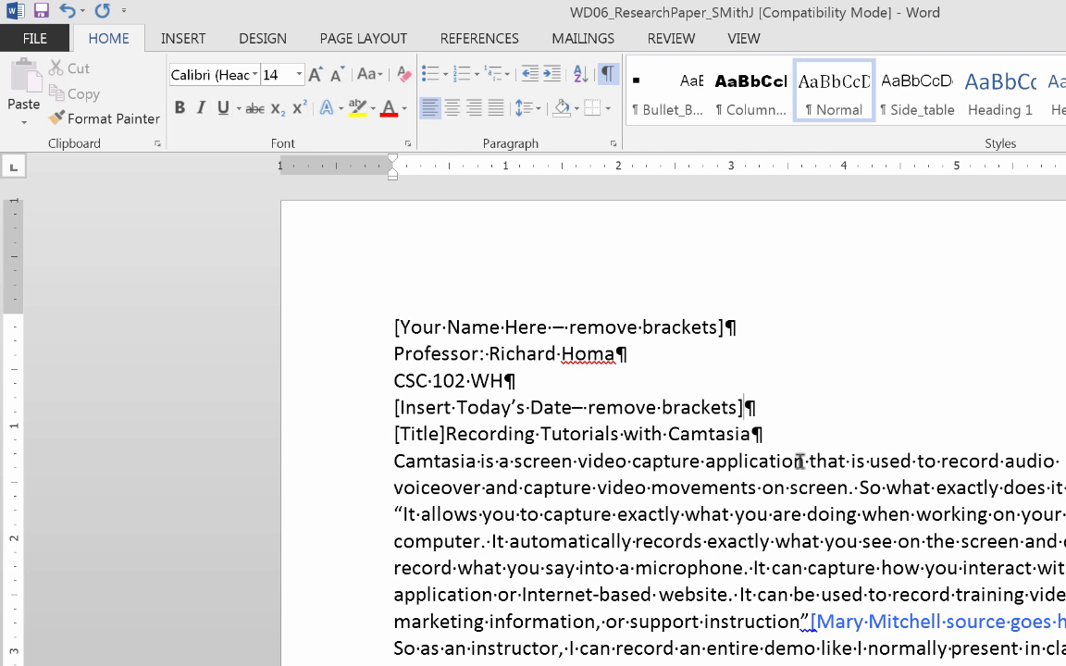
- Change the font of the entire document to Times New Roman at 12 pt
left_click(773, 488)
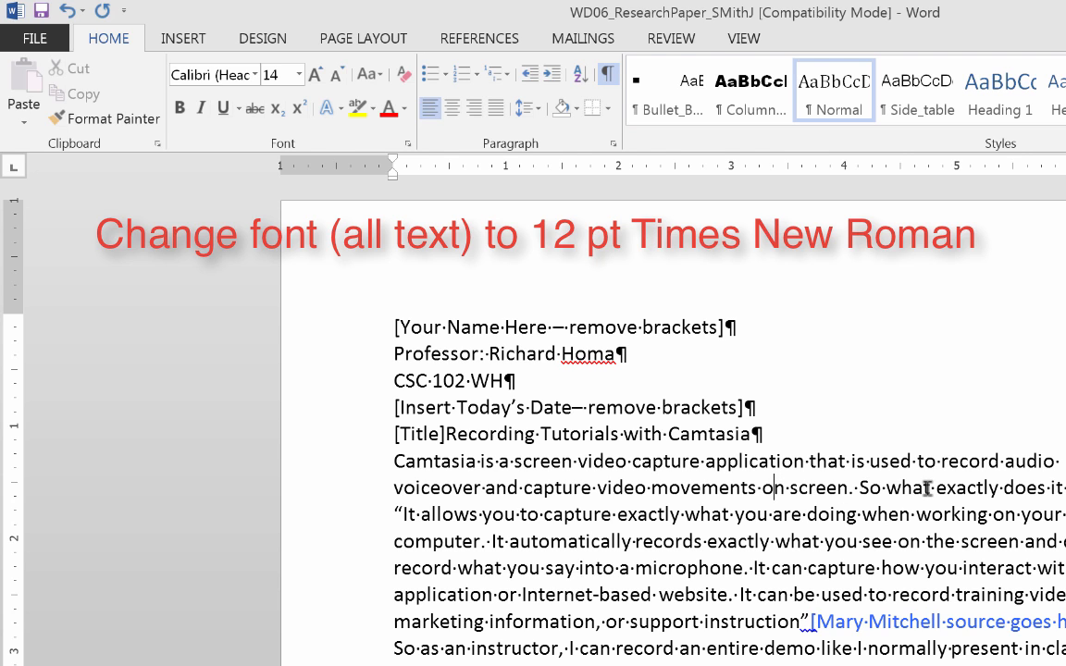
key("ctrl+a")
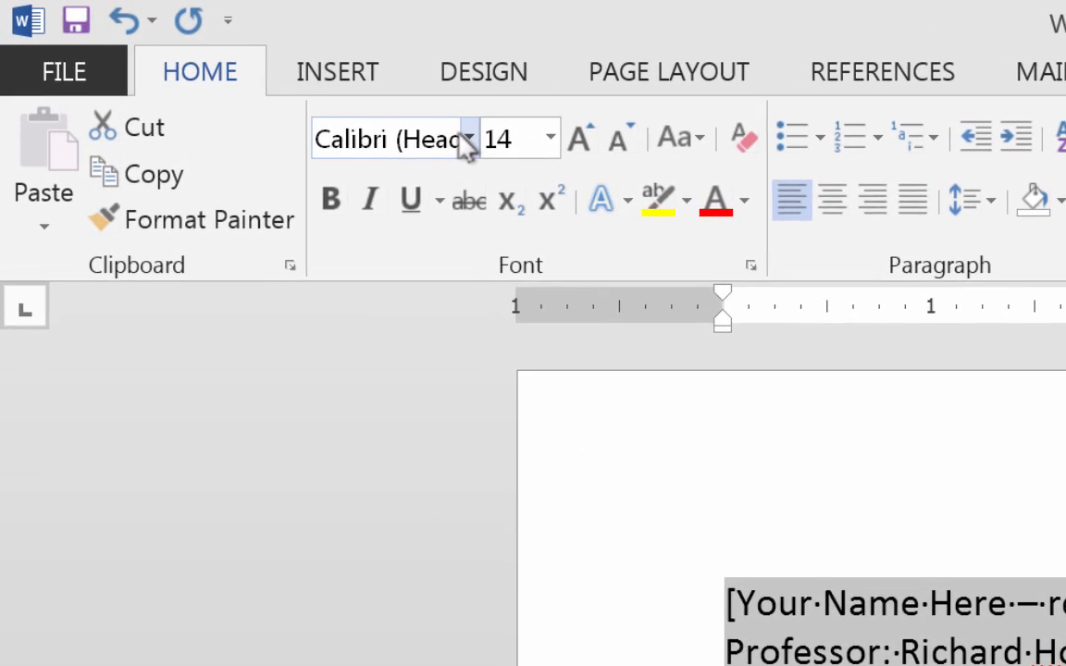
left_click(468, 139)
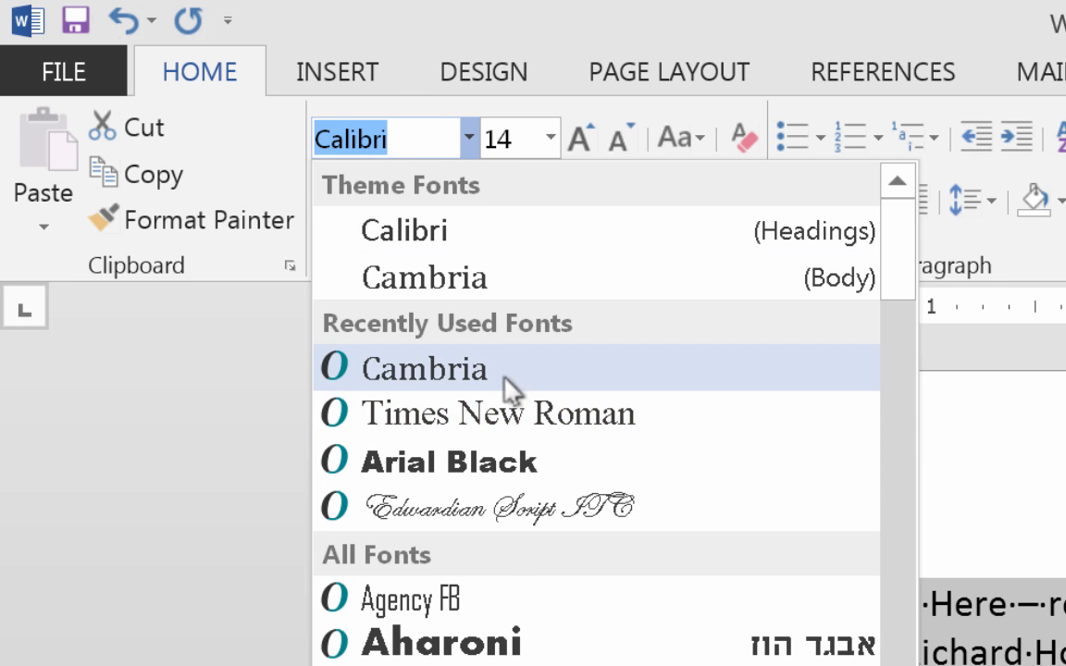
left_click(523, 417)
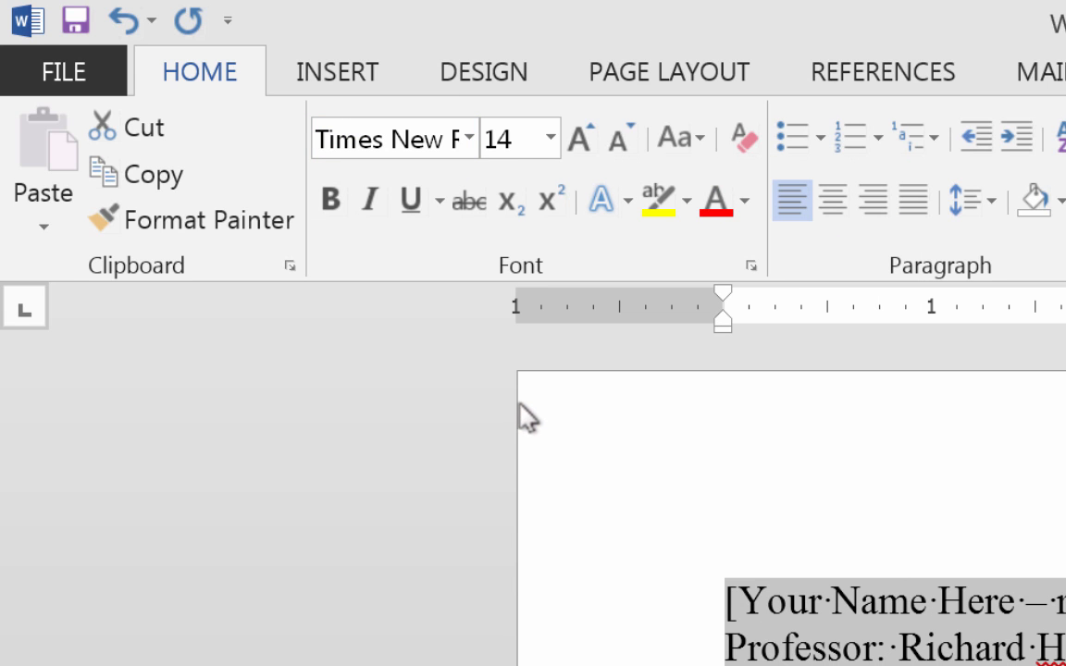
left_click(552, 139)
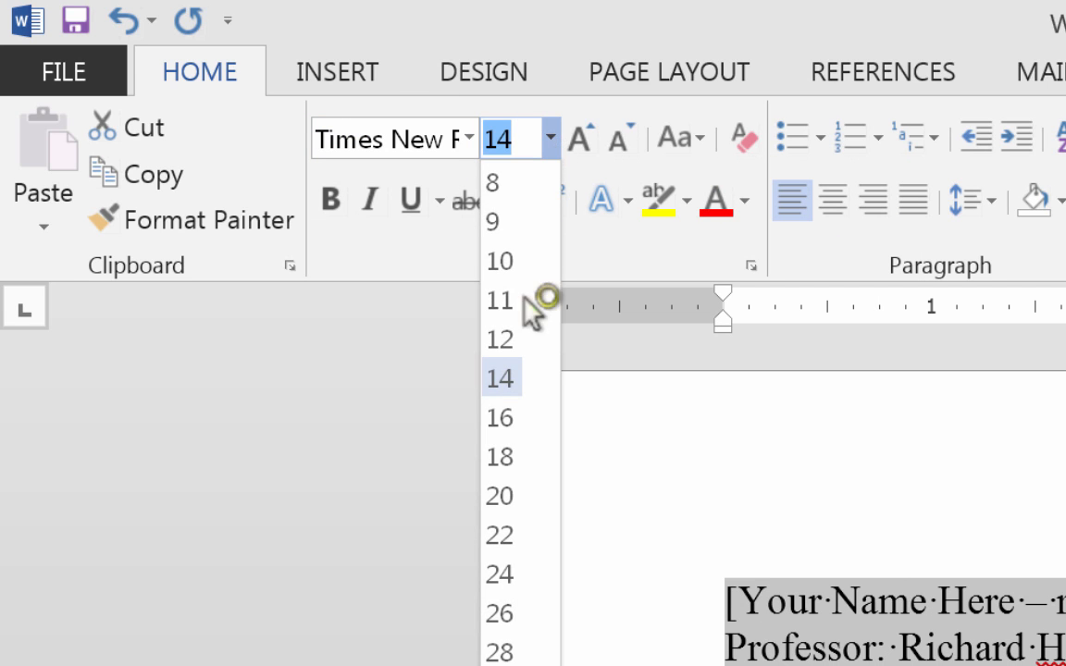
left_click(518, 339)
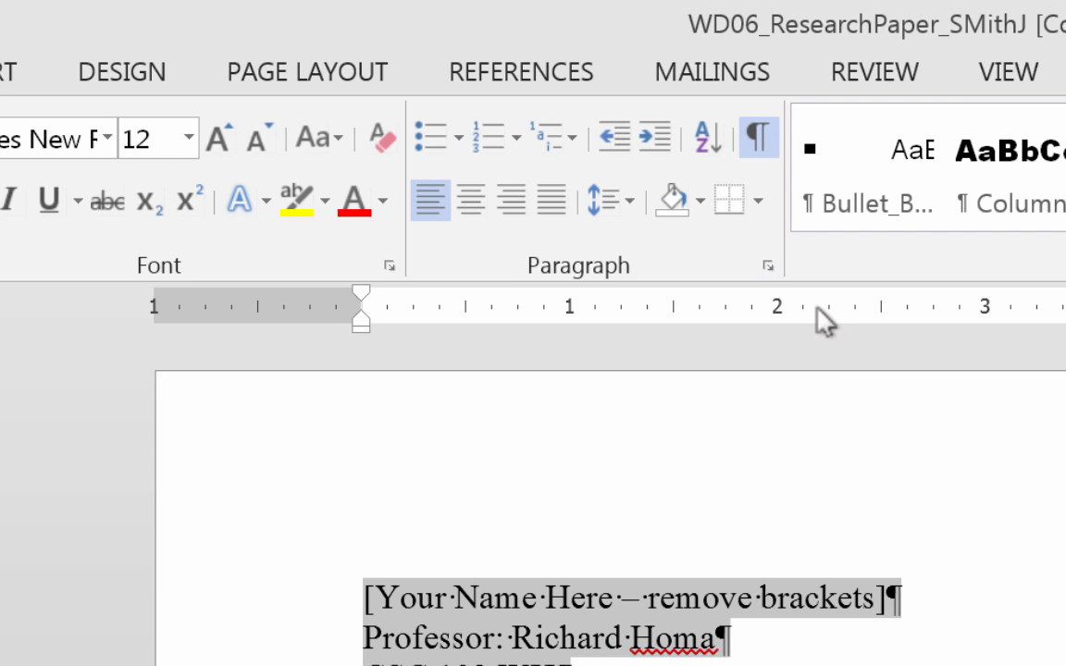
- Set the line spacing of the entire document to 2.0 and clear the text selection
left_click(766, 268)
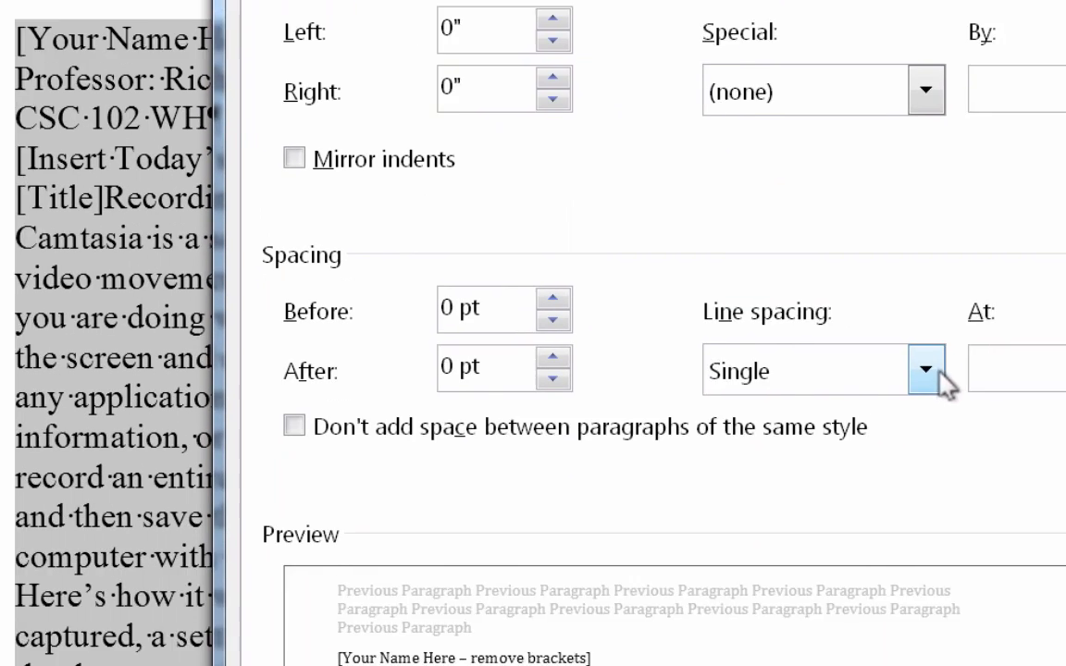
left_click(919, 370)
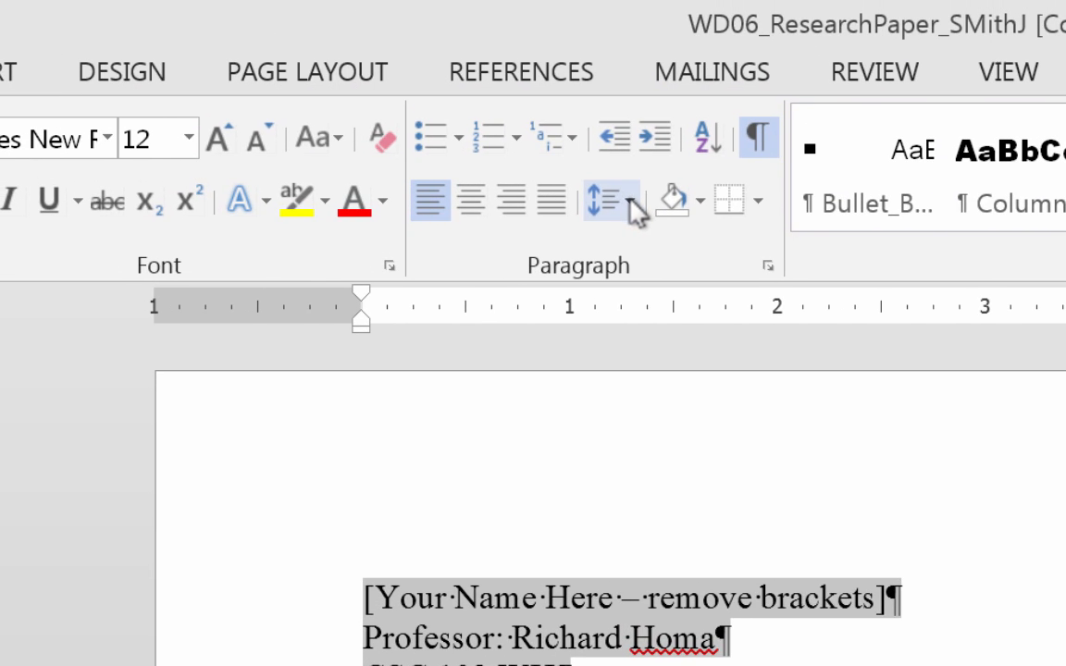
left_click(631, 203)
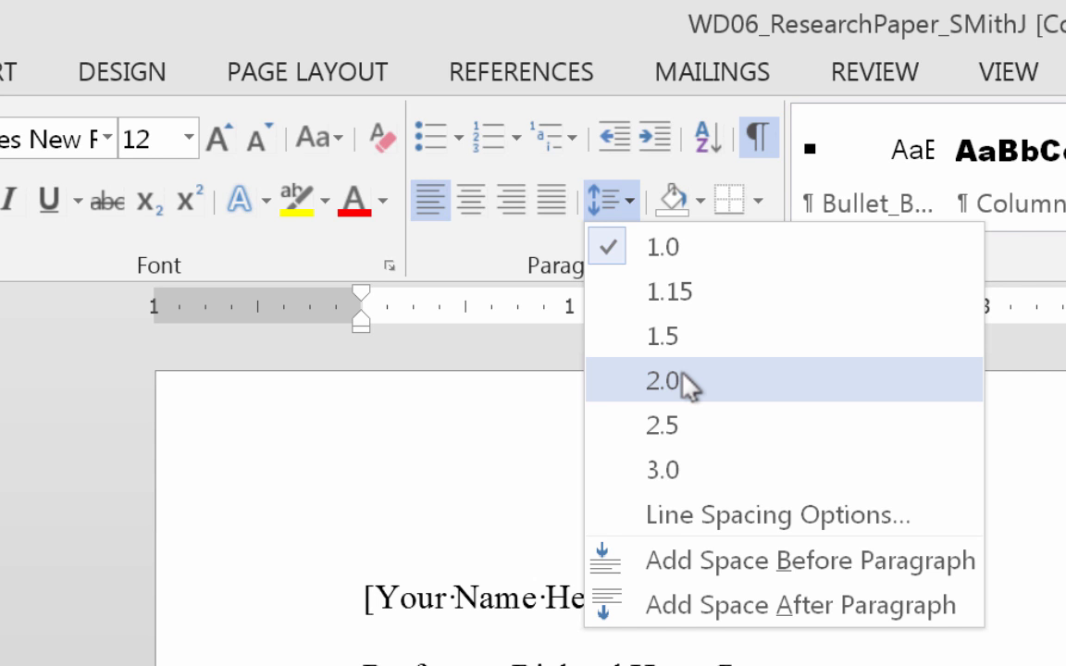
left_click(688, 382)
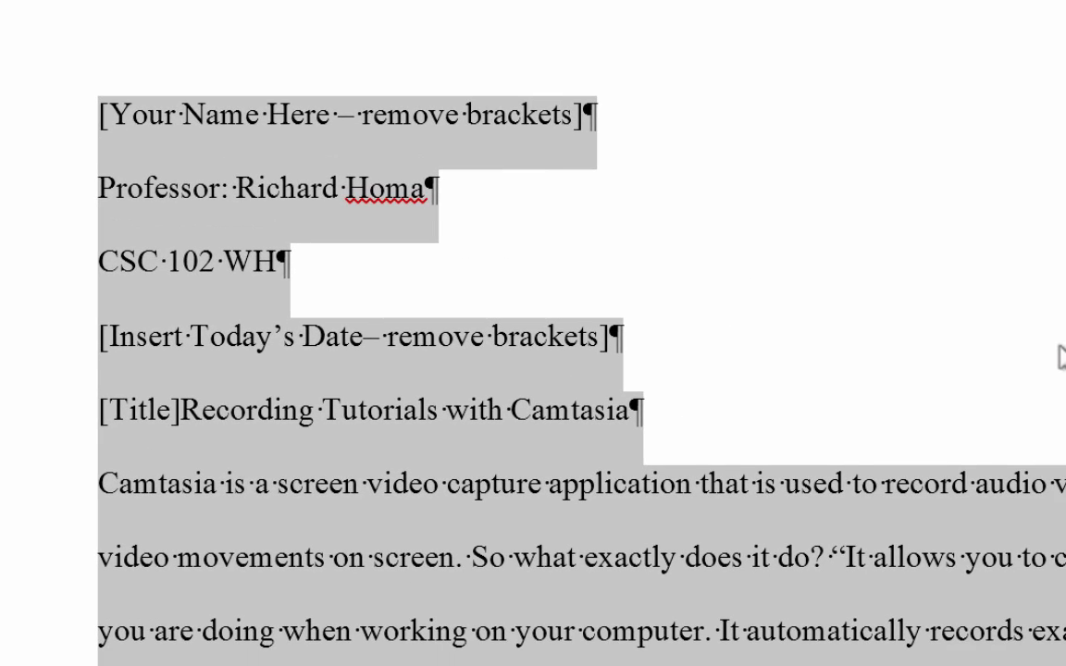
left_click(1059, 358)
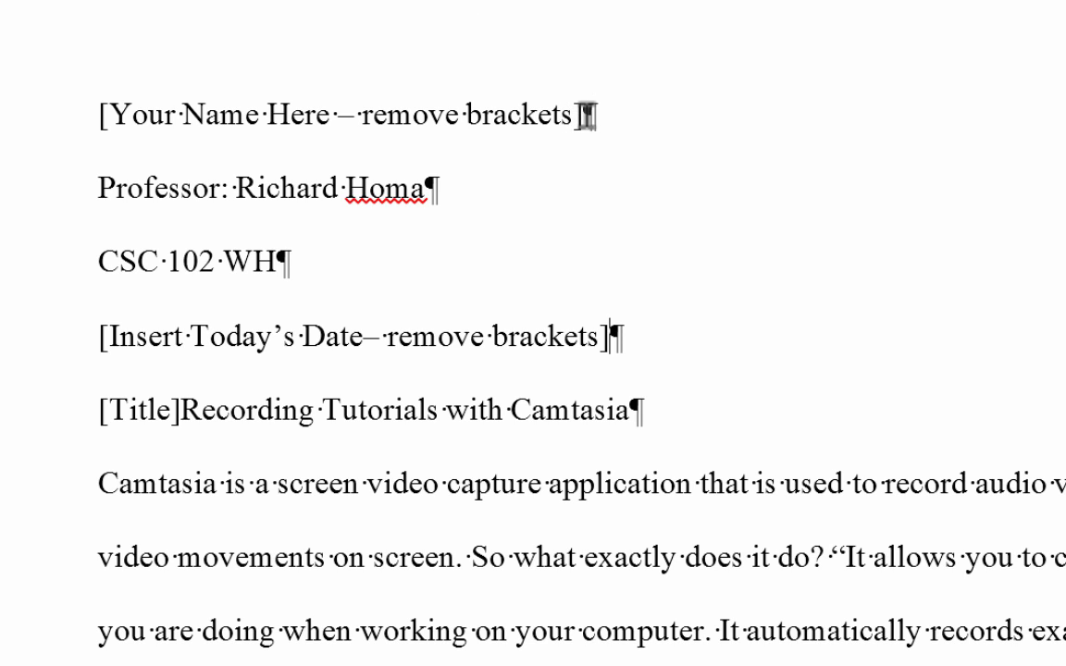
- Replace the name placeholder with the student's full name and set the course section after CSC 102 to M1
left_click_drag(507, 94, 71, 90)
type("Jac")
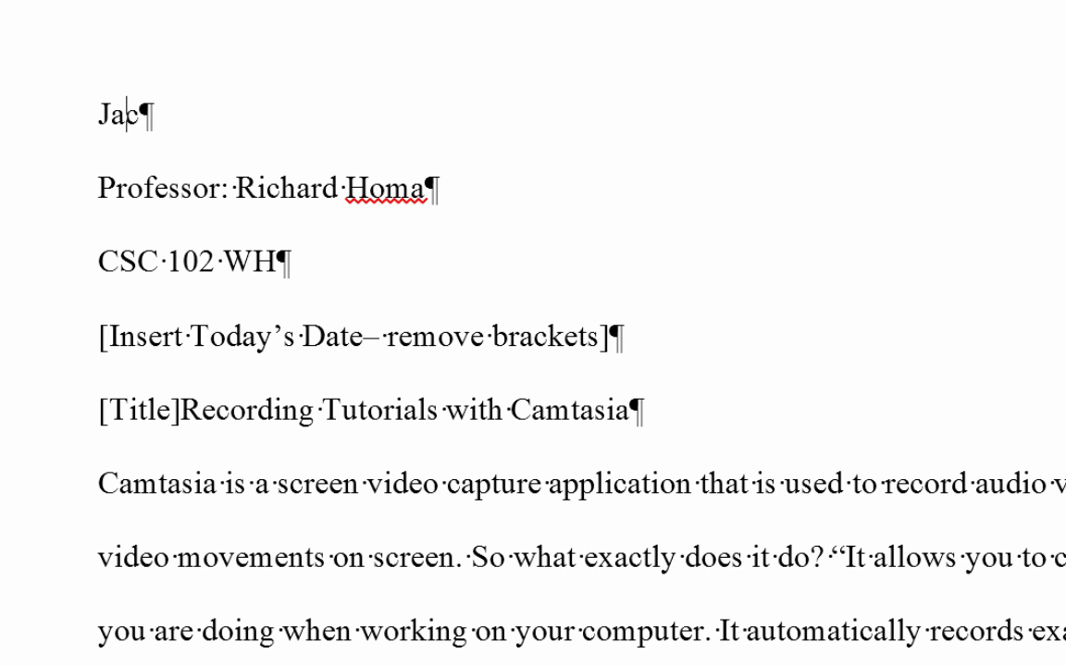
type("k Smith")
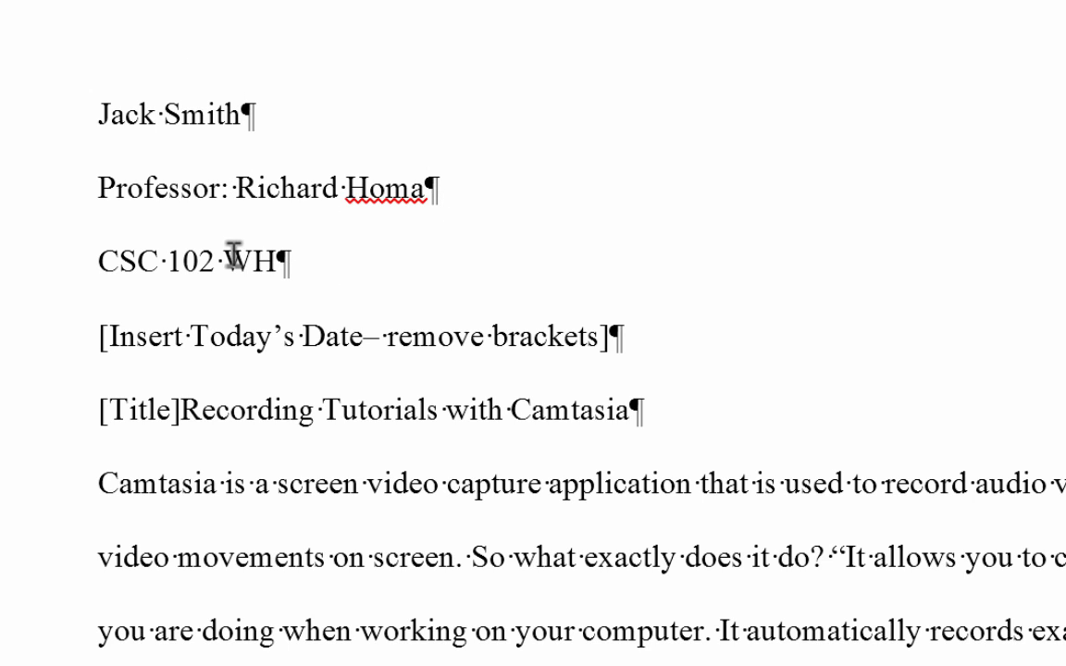
left_click_drag(226, 257, 276, 250)
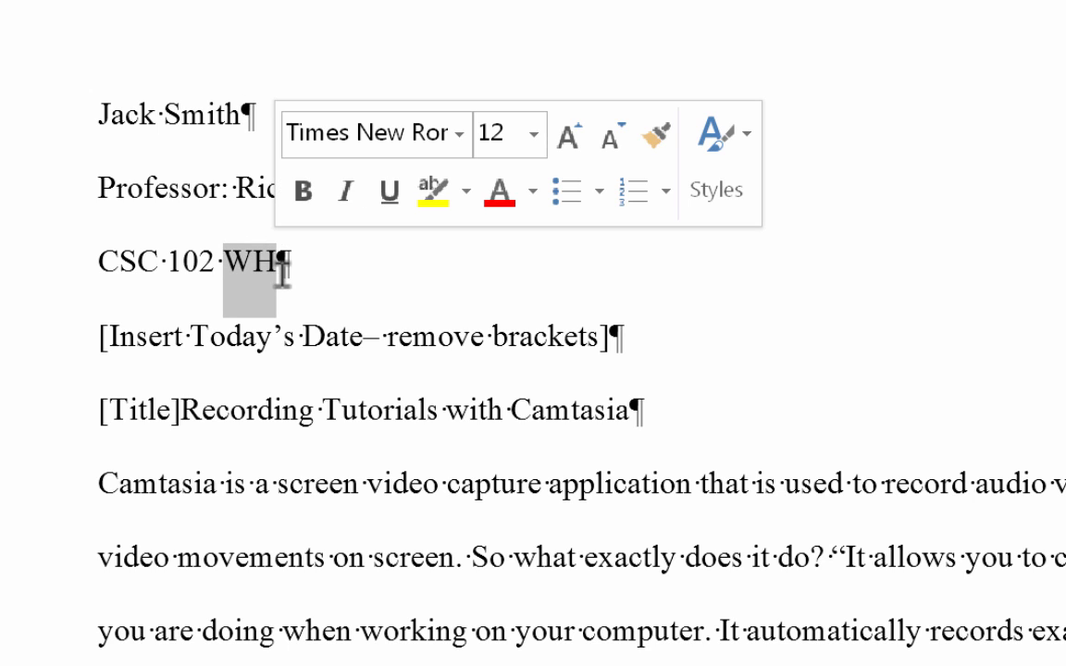
type("M1")
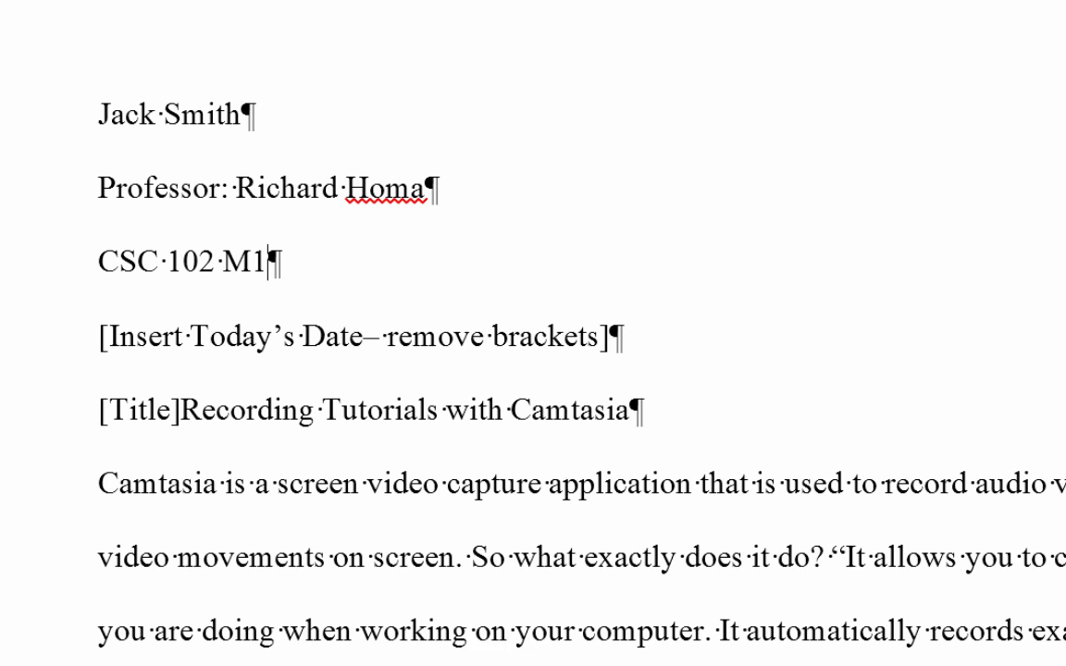
- Replace the bracketed date placeholder line with the current date in the "September 3, 2016" format
left_click(51, 371)
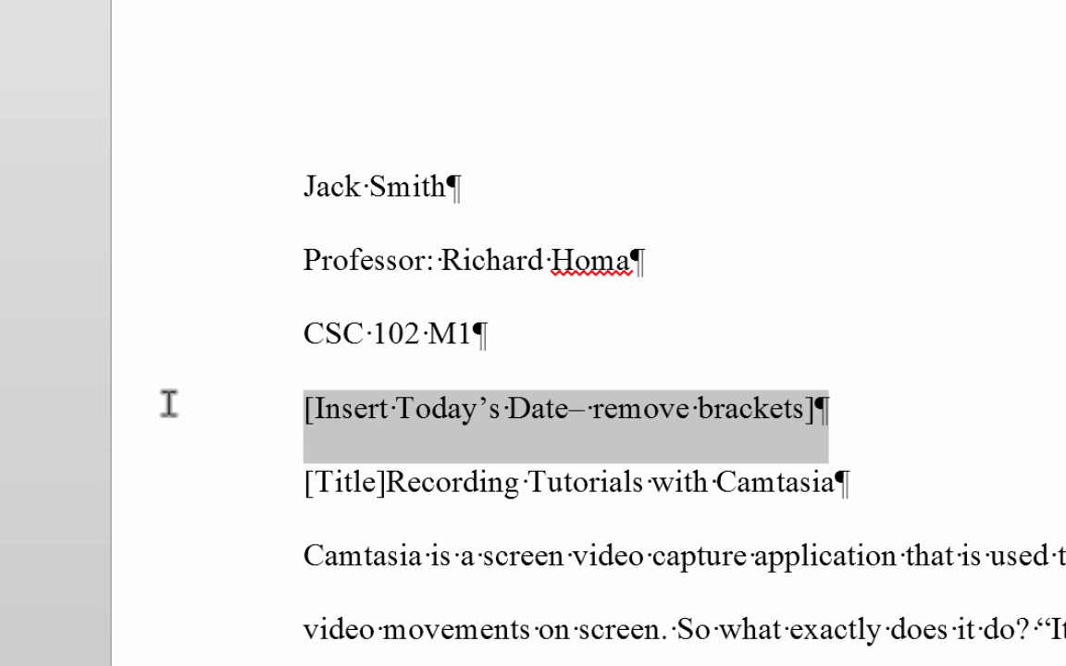
left_click_drag(153, 408, 172, 546)
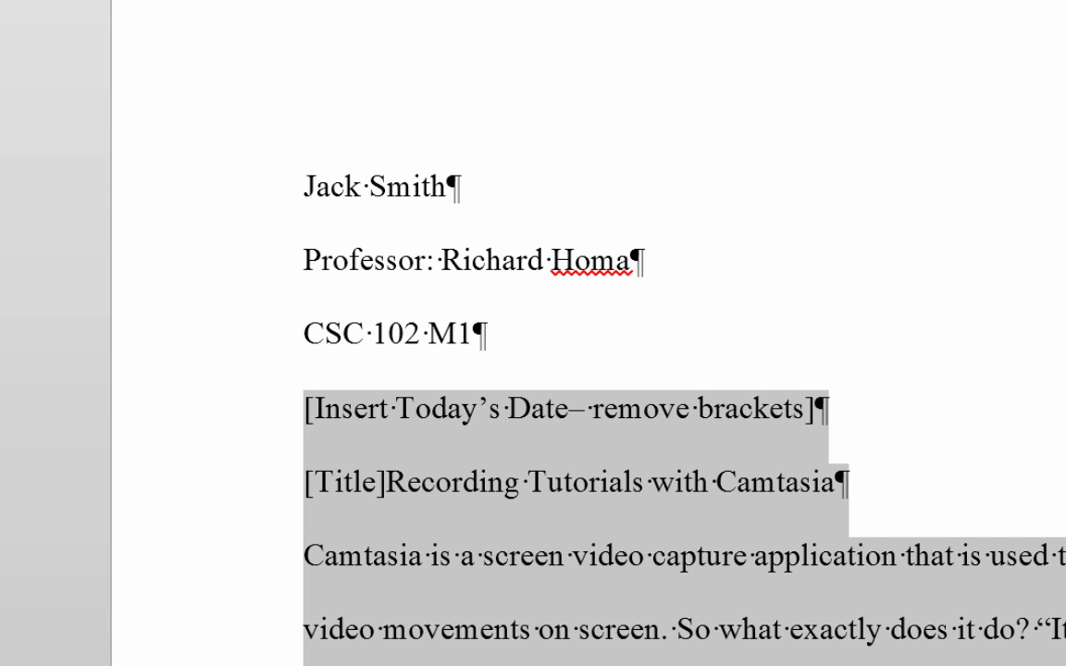
left_click(136, 404)
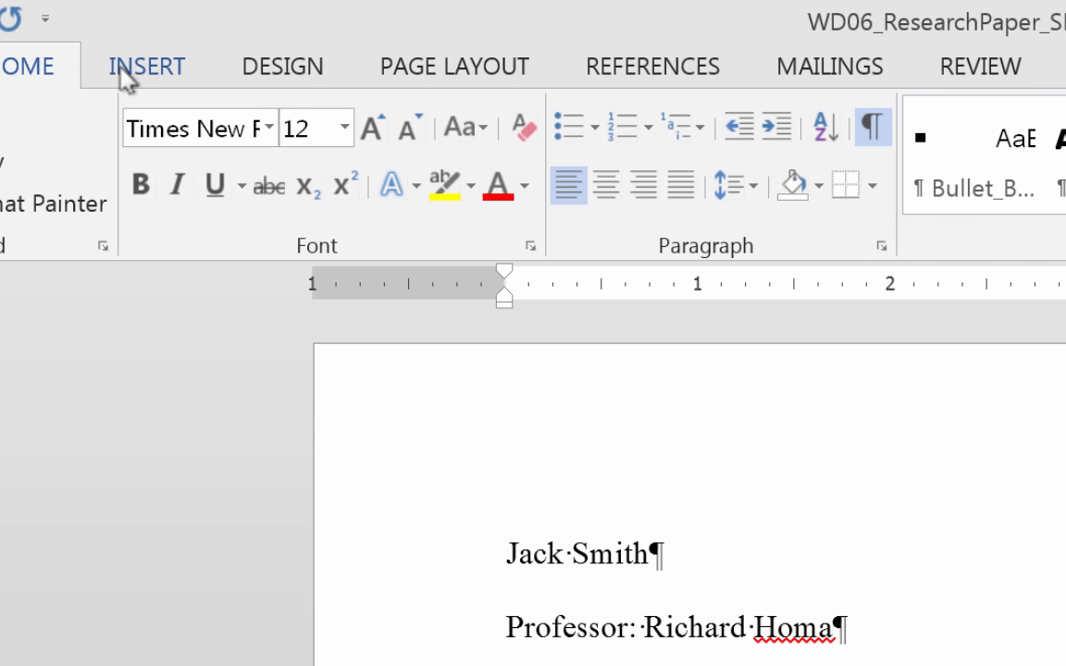
left_click(146, 72)
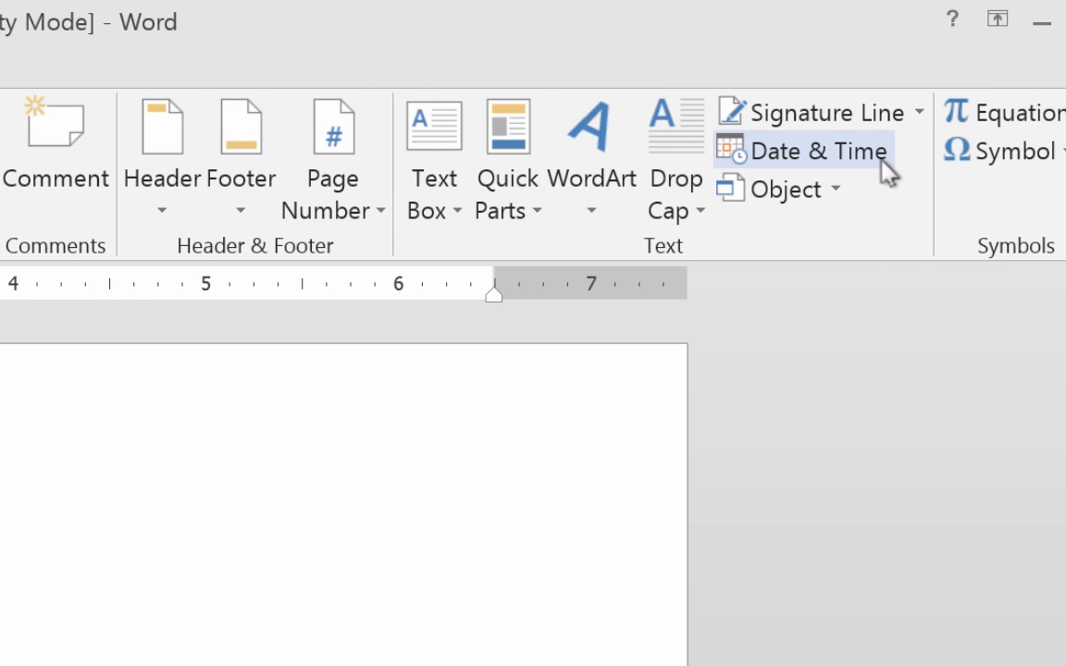
left_click(872, 155)
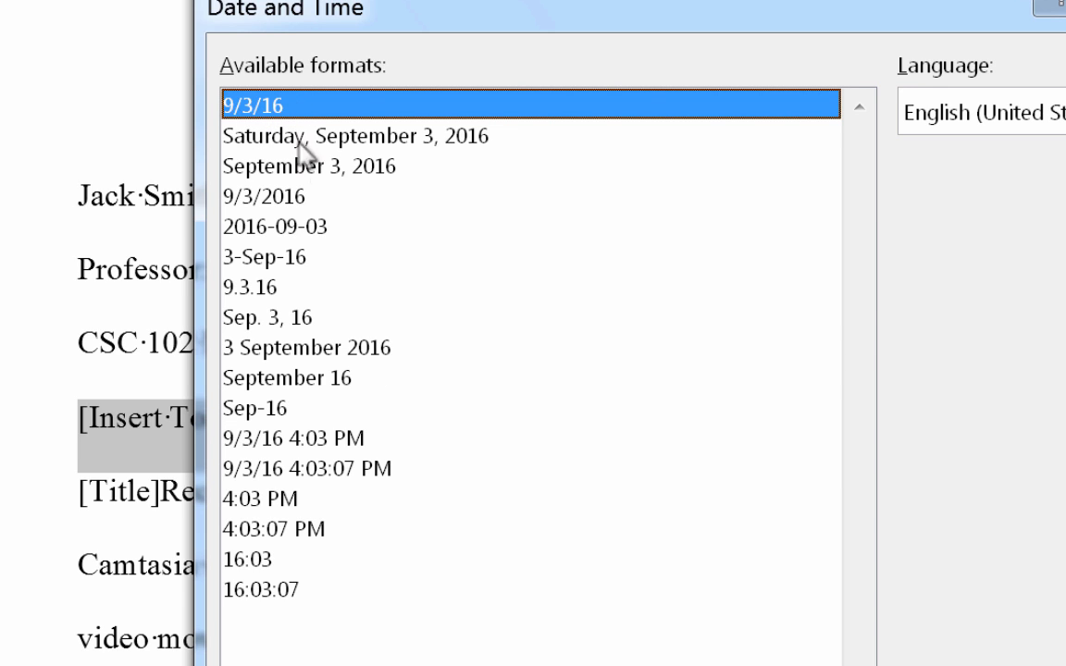
left_click(382, 168)
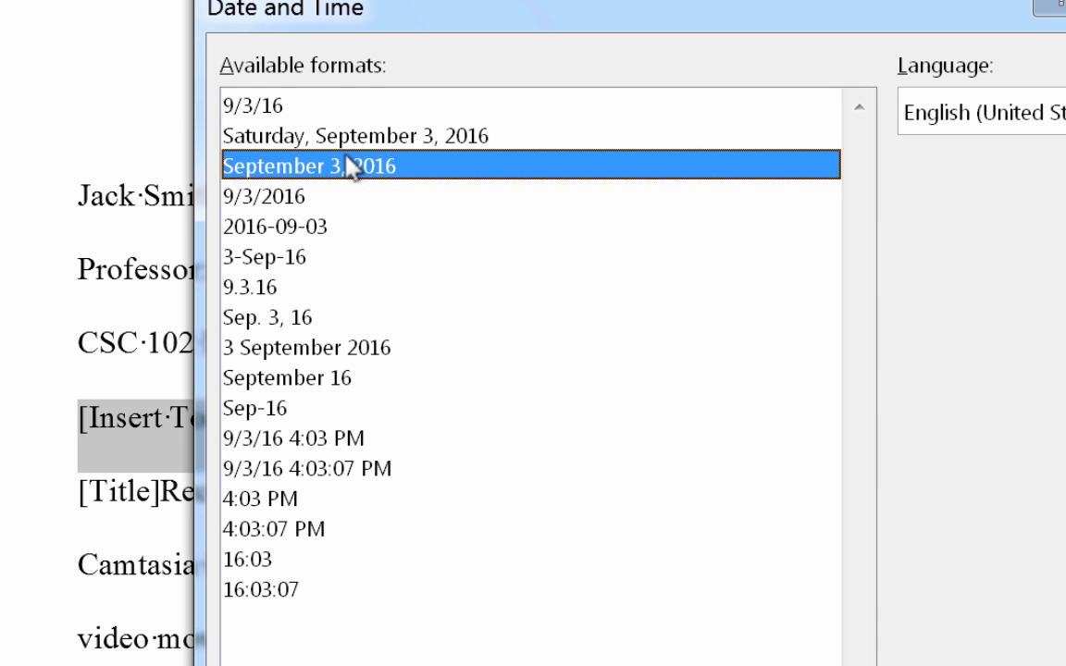
double_click(362, 176)
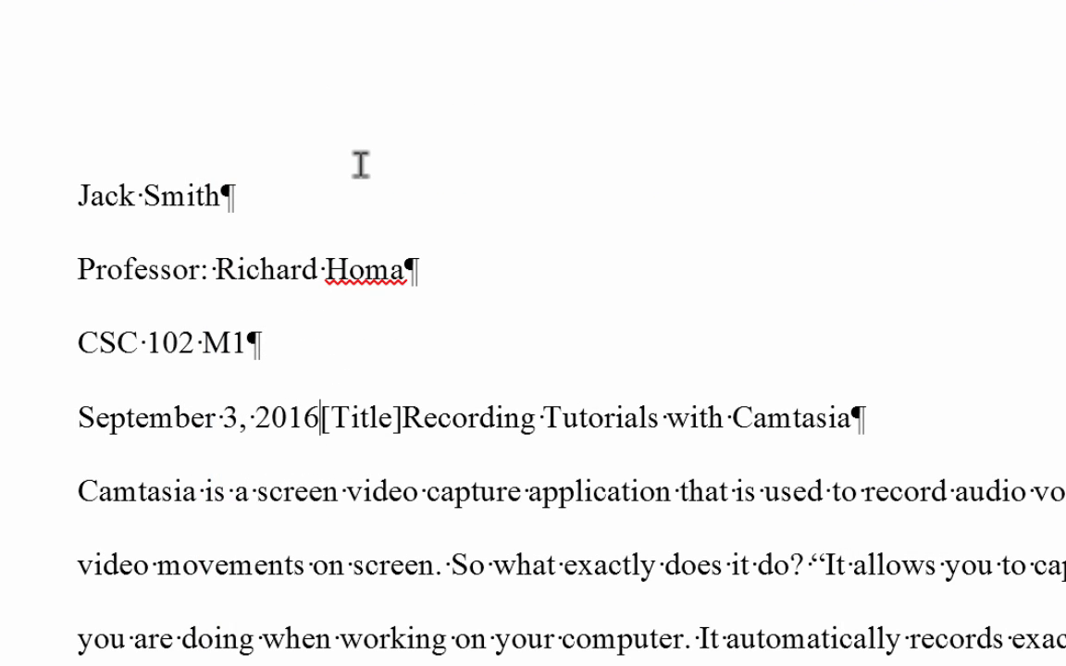
- Center the title line "Recording Tutorials with Camtasia" and delete the "[Title]" placeholder in front of it
left_click(23, 500)
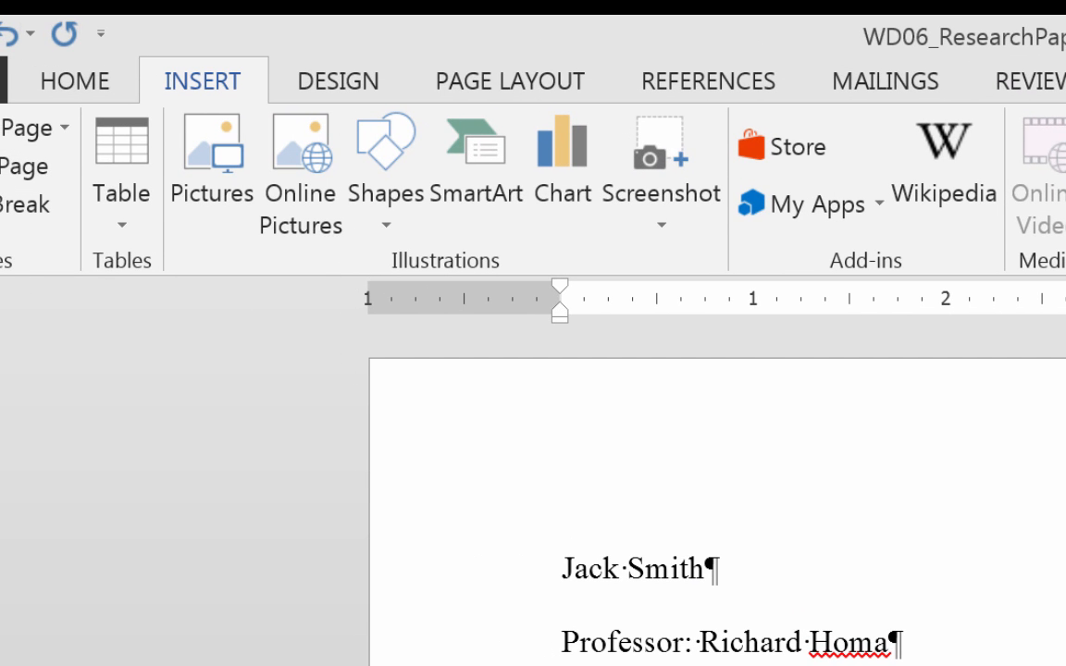
left_click(99, 82)
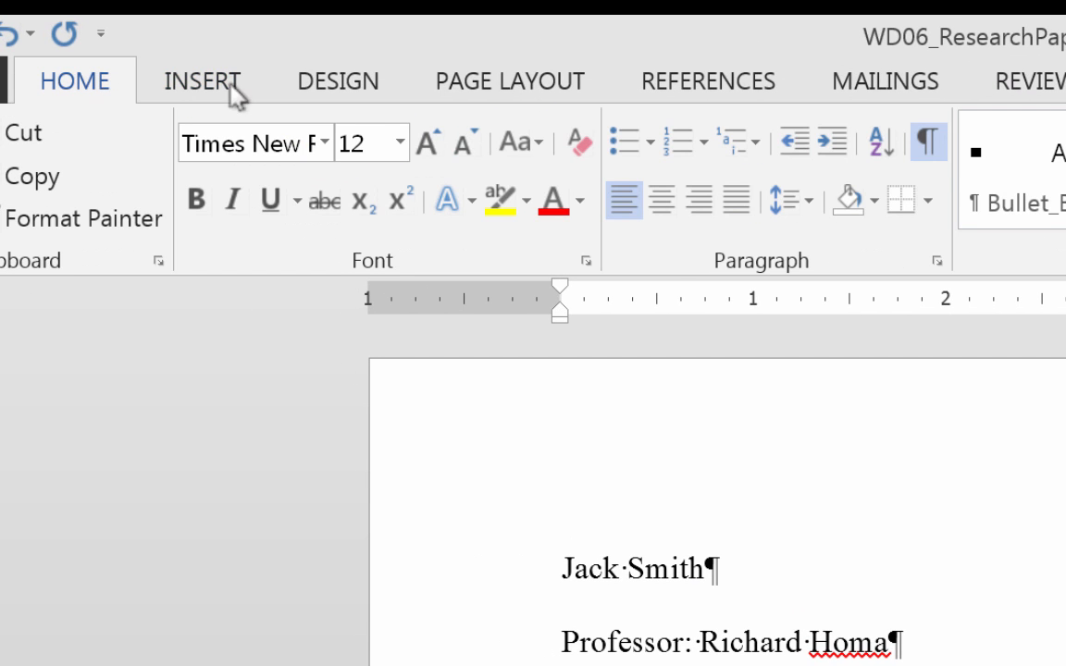
left_click(663, 199)
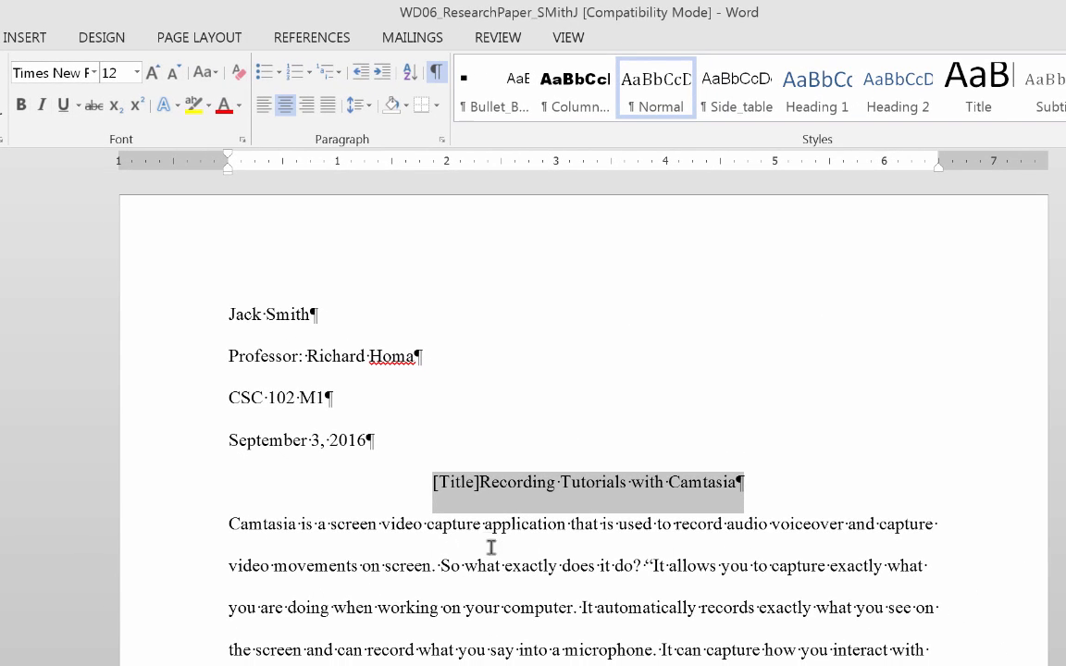
left_click(507, 485)
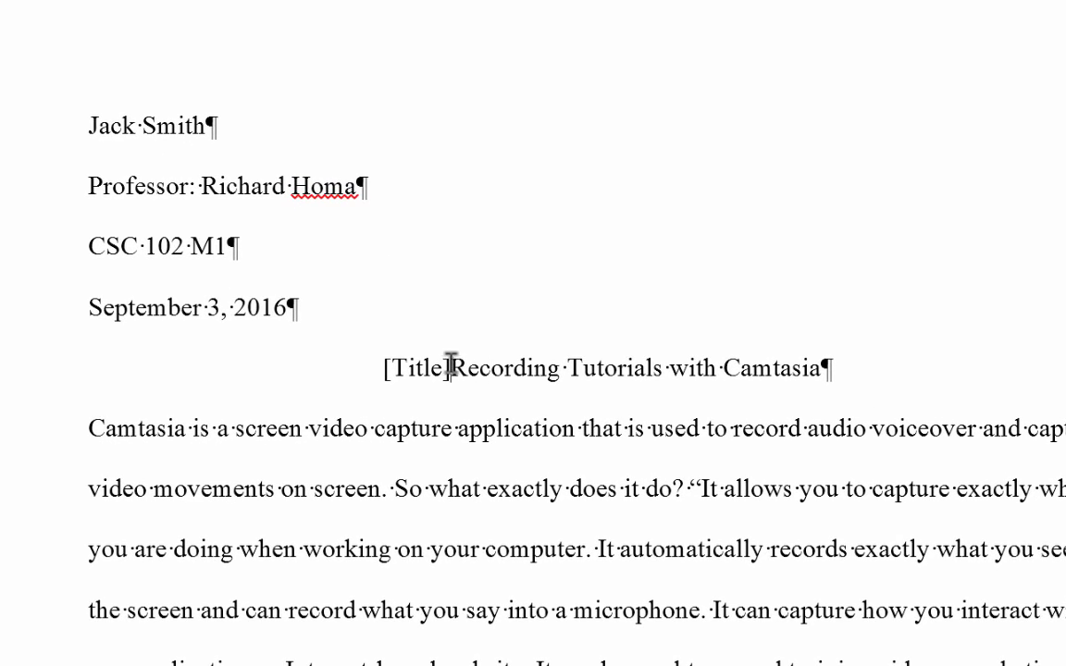
left_click_drag(450, 365, 383, 363)
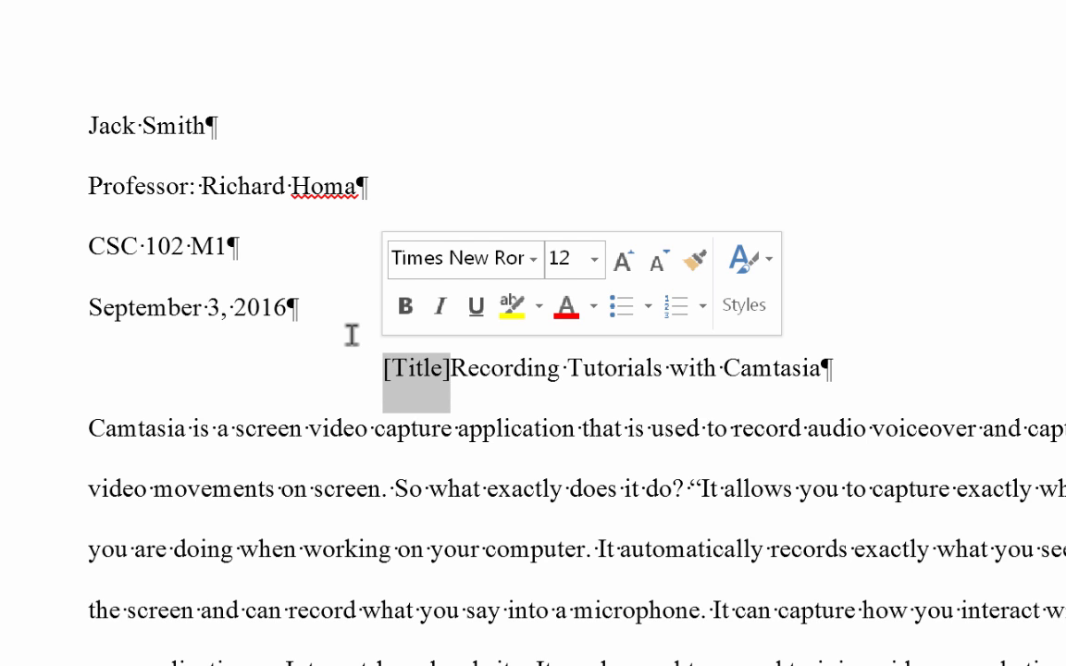
key("Delete")
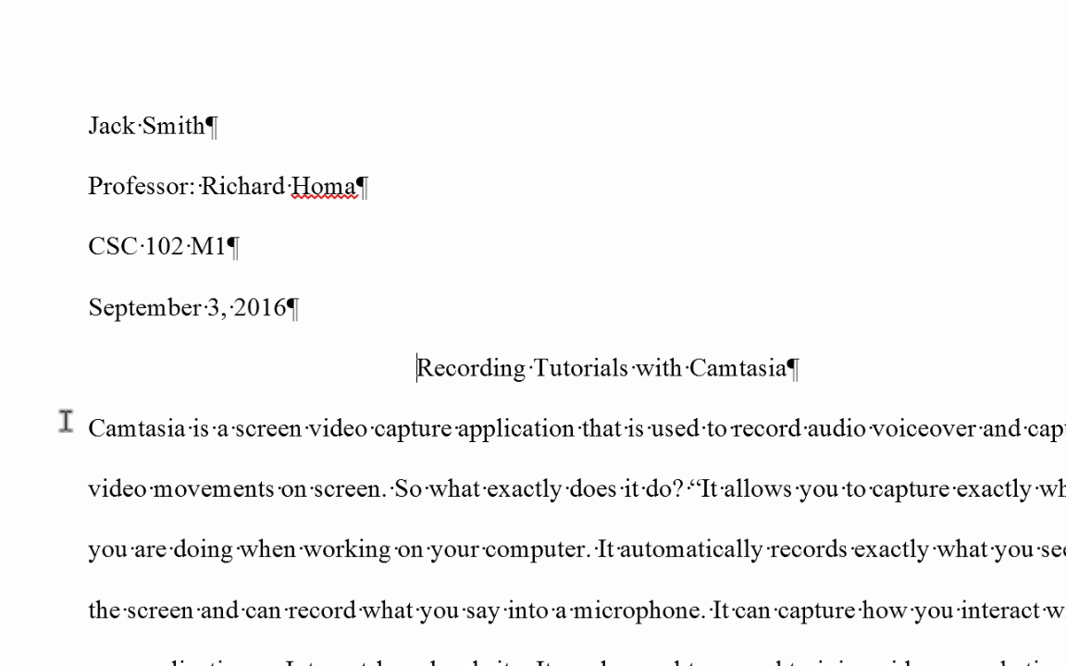
- Select the body paragraphs below the centered title, starting with "Camtasia is a screen video capture application"
left_click_drag(38, 429, 129, 665)
scroll(349, 467, "up", 13)
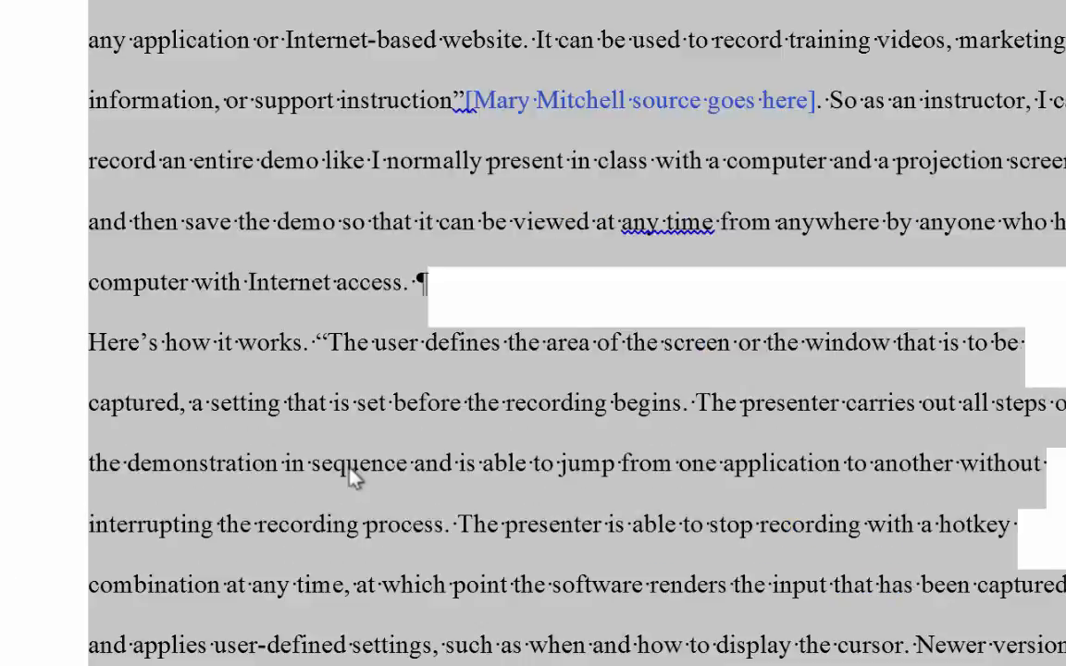
scroll(347, 467, "up", 4)
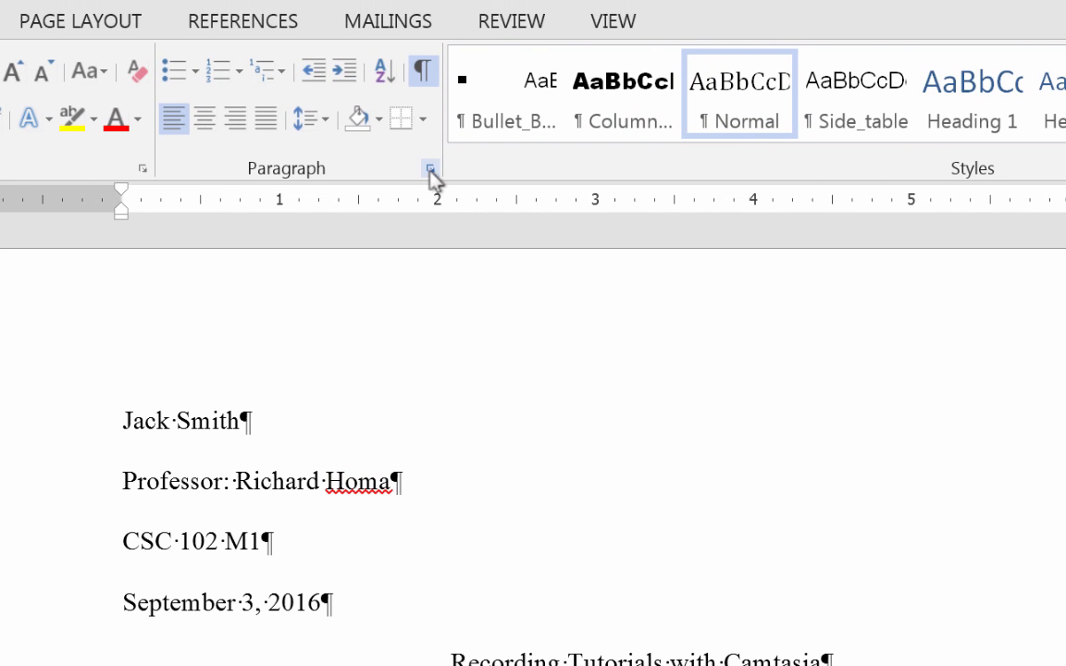
- Set a special first-line indent of 0.5" for the selected body paragraphs in the paragraph settings
left_click(430, 169)
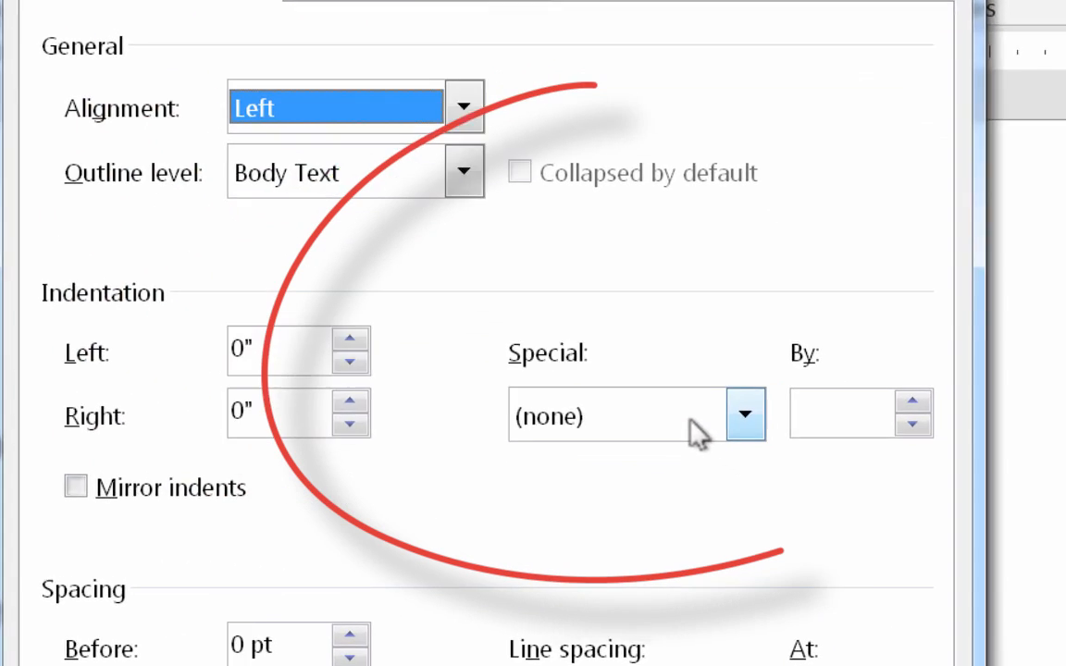
left_click(814, 460)
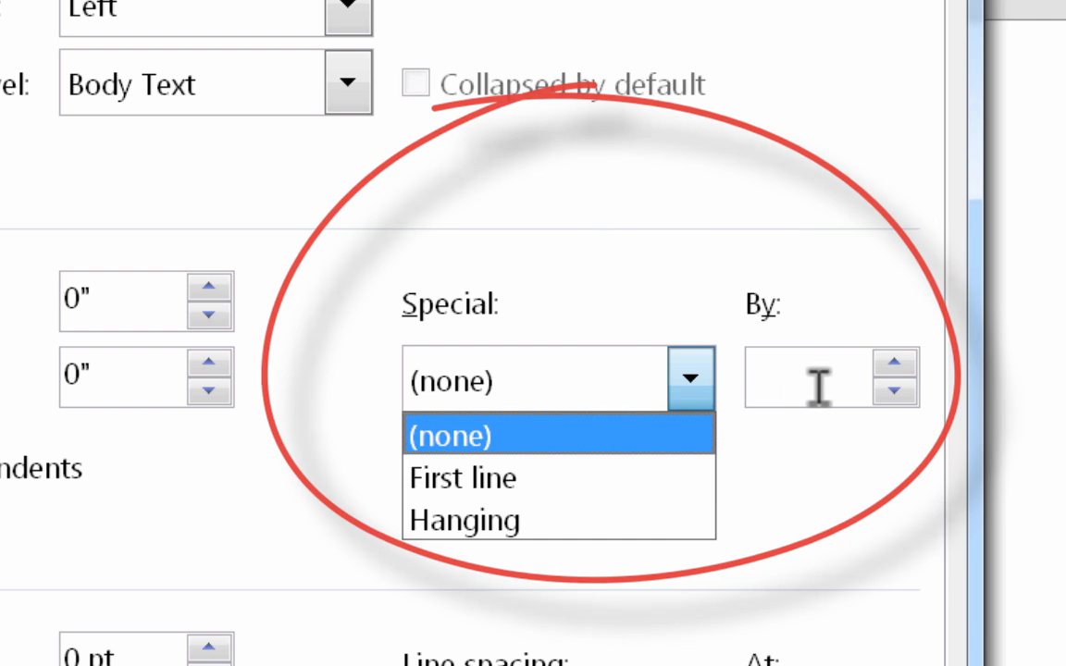
left_click(668, 479)
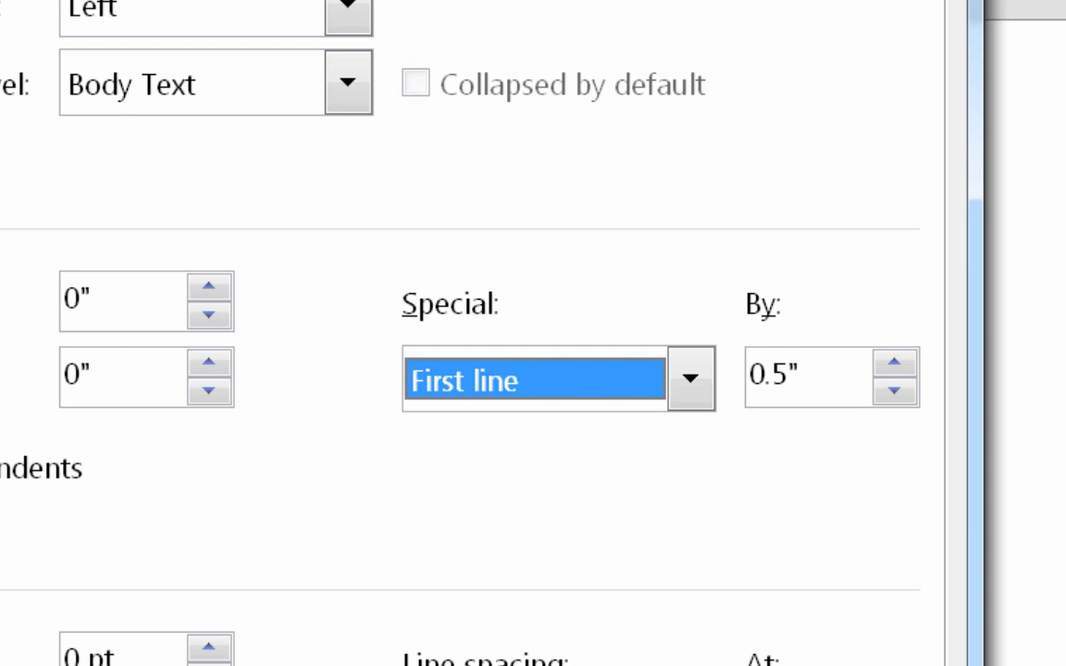
key("Return")
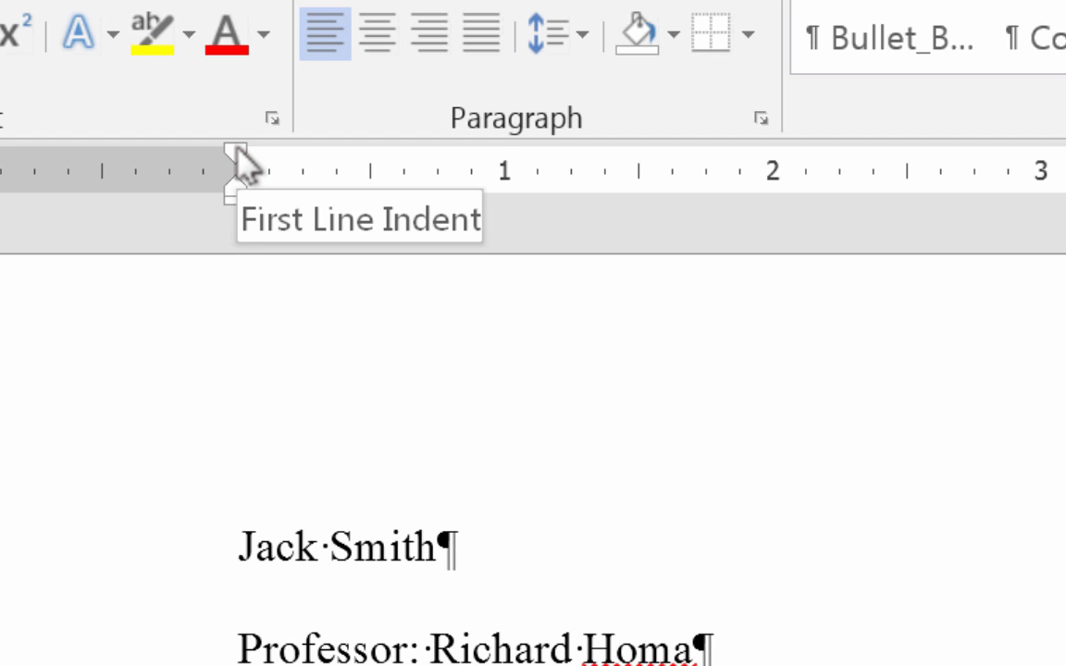
- Move the selected body paragraphs' first-line indent marker to 0.5" on the ruler and clear the text selection
left_click_drag(239, 157, 364, 153)
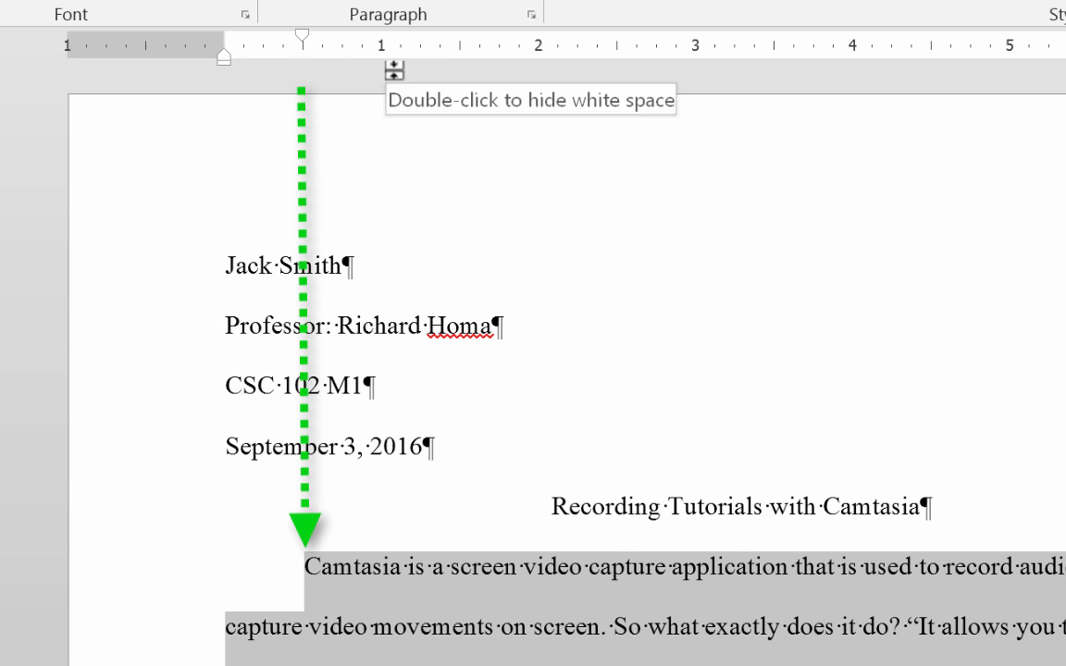
double_click(399, 68)
scroll(458, 638, "down", 5)
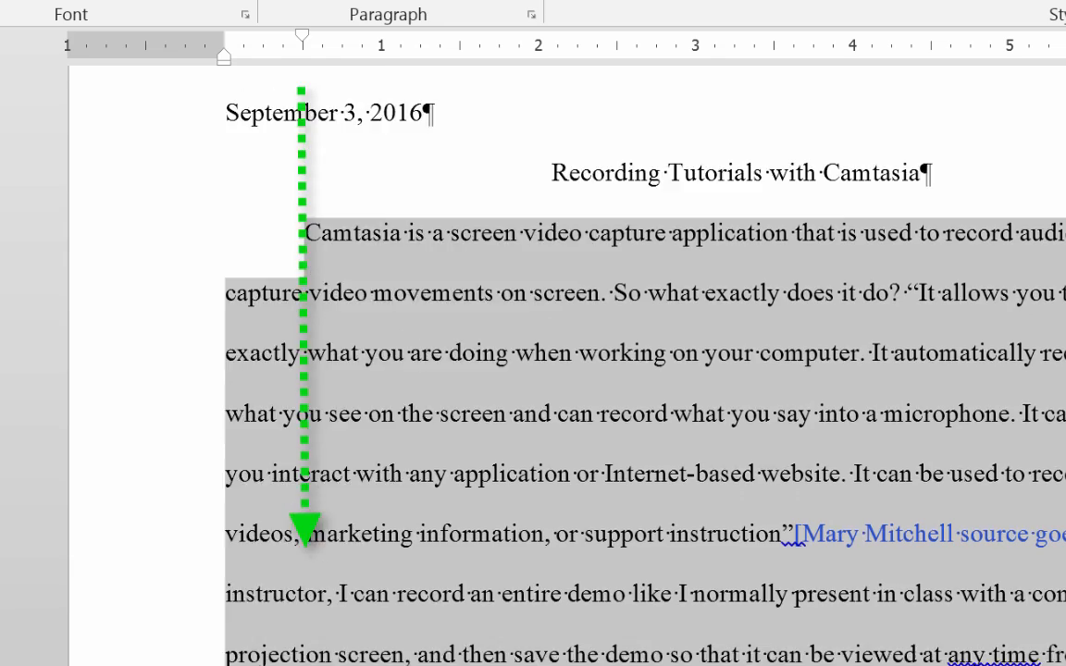
scroll(302, 521, "down", 3)
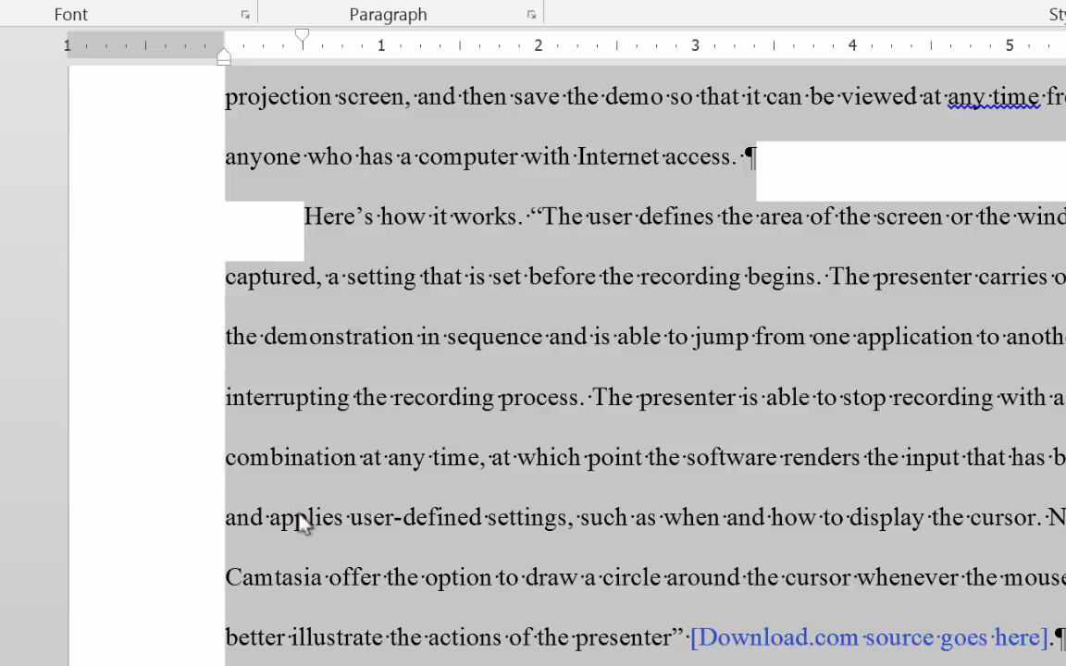
scroll(453, 569, "up", 5)
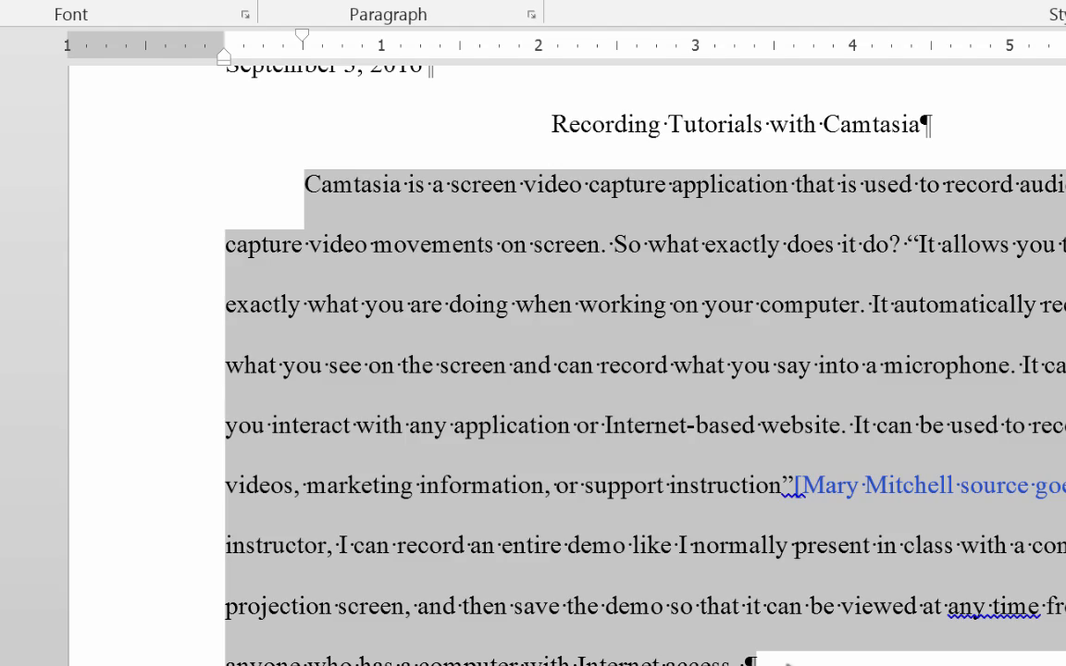
left_click(791, 658)
scroll(648, 416, "down", 3)
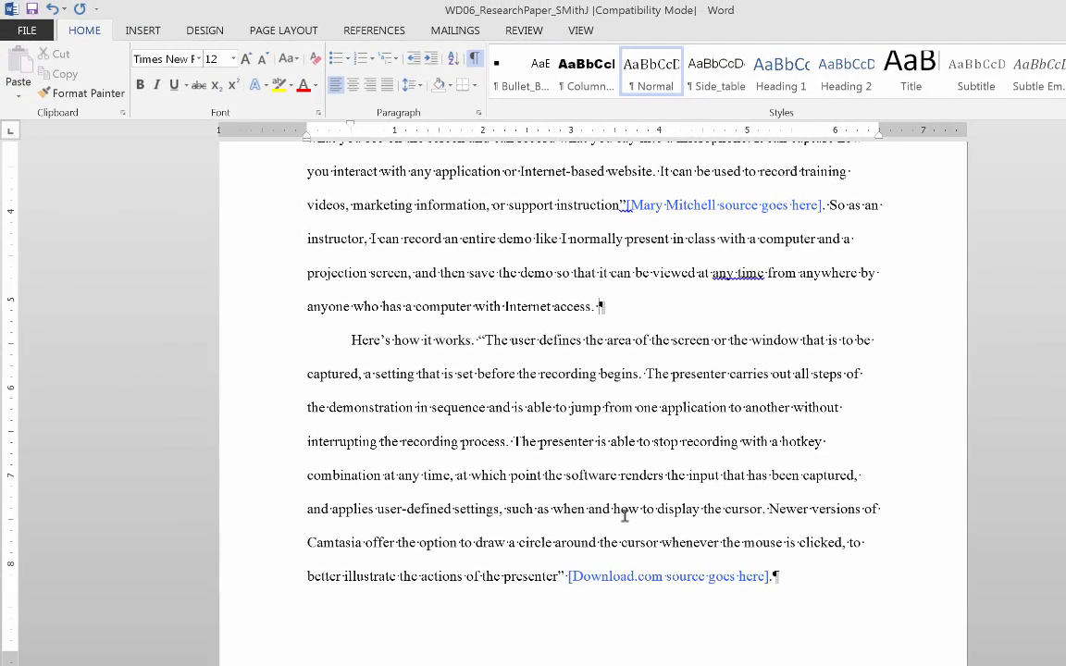
scroll(624, 515, "up", 2)
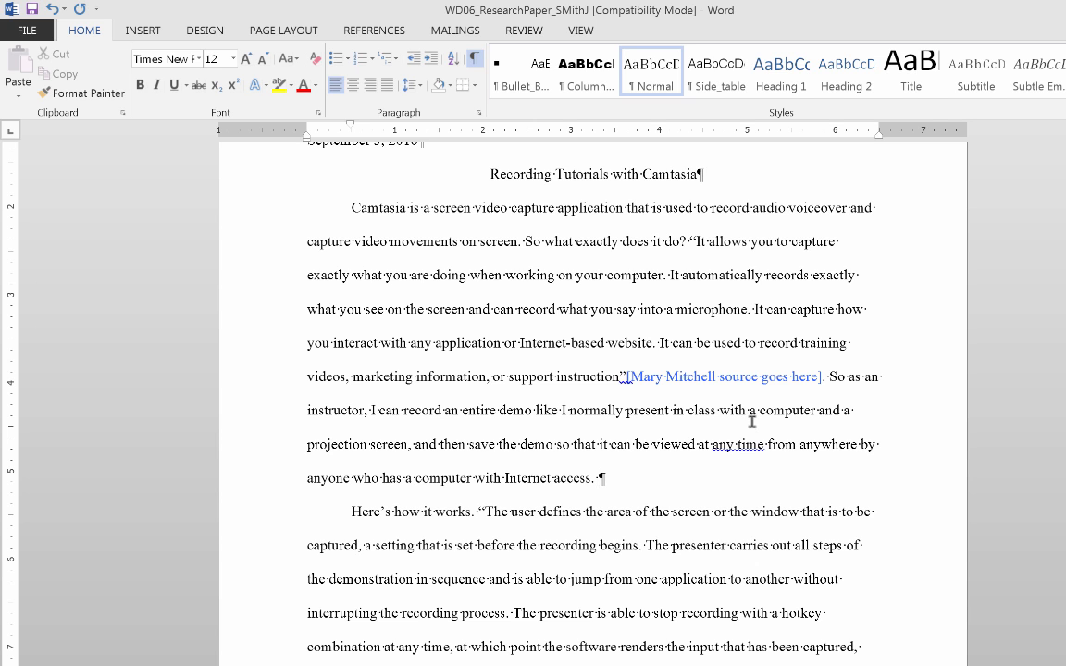
- Insert a Blank header and replace its placeholder with the student's last name followed by a space
scroll(751, 411, "up", 5)
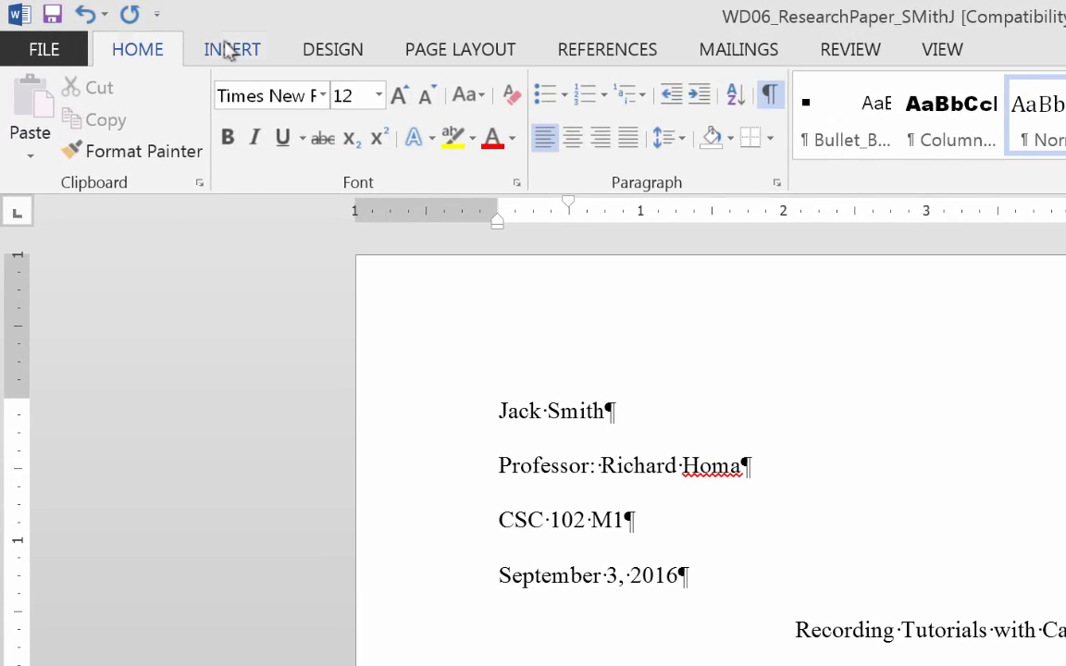
left_click(229, 50)
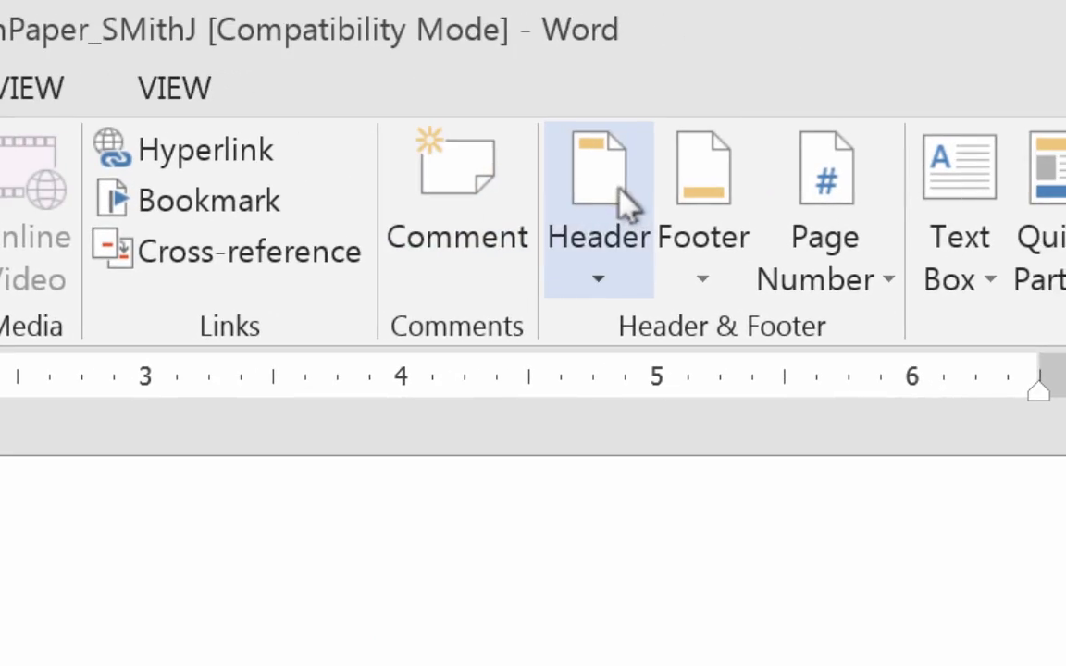
left_click(618, 192)
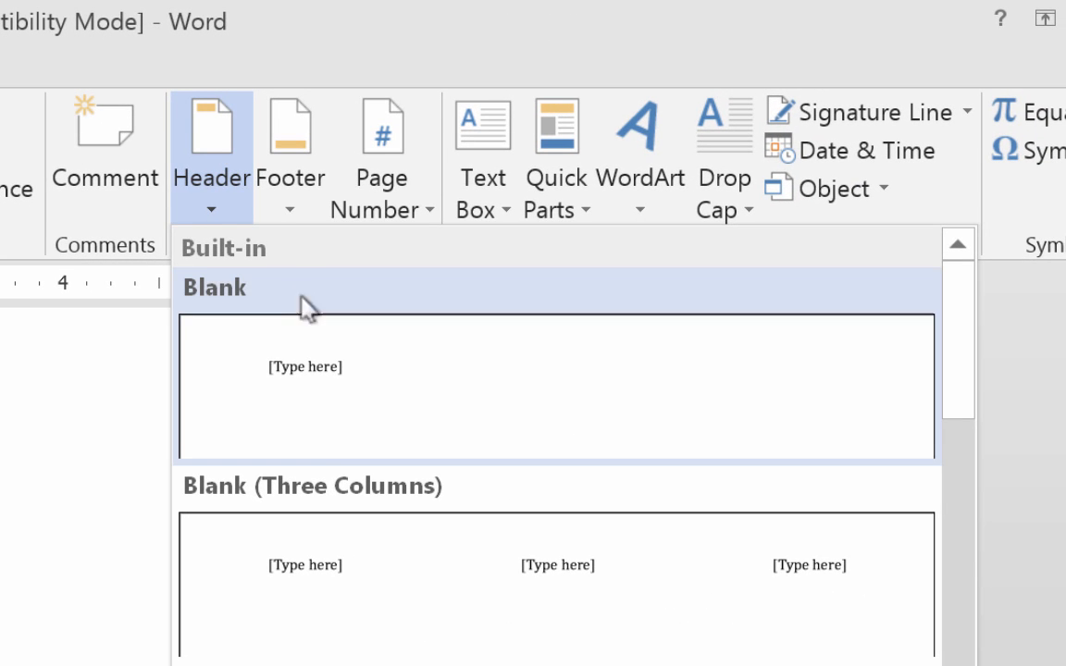
left_click(314, 370)
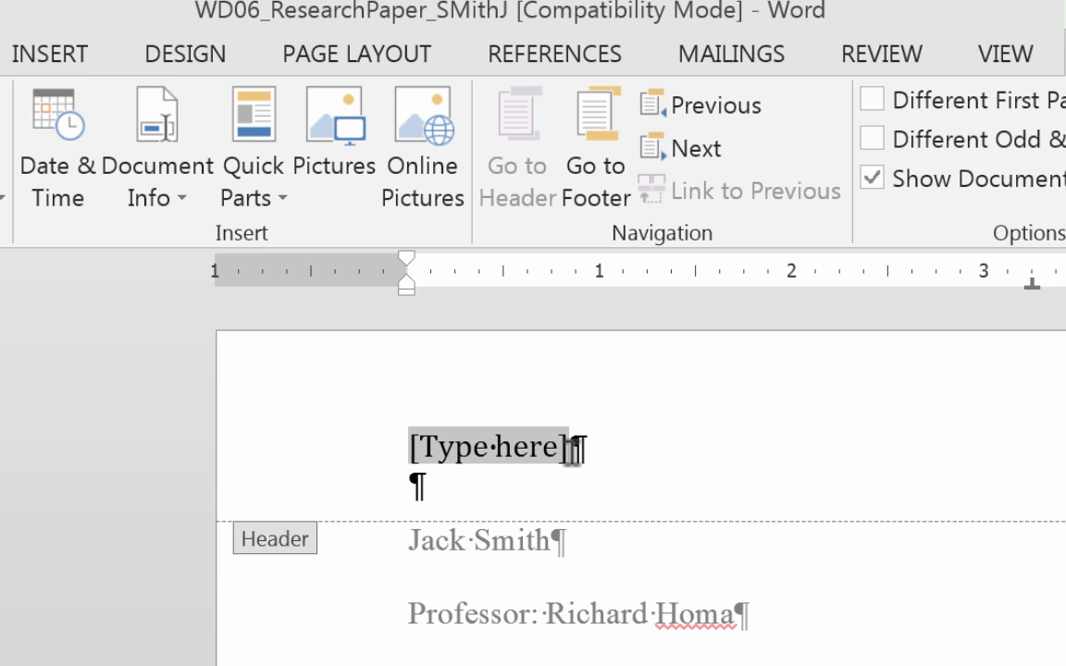
type("Smith")
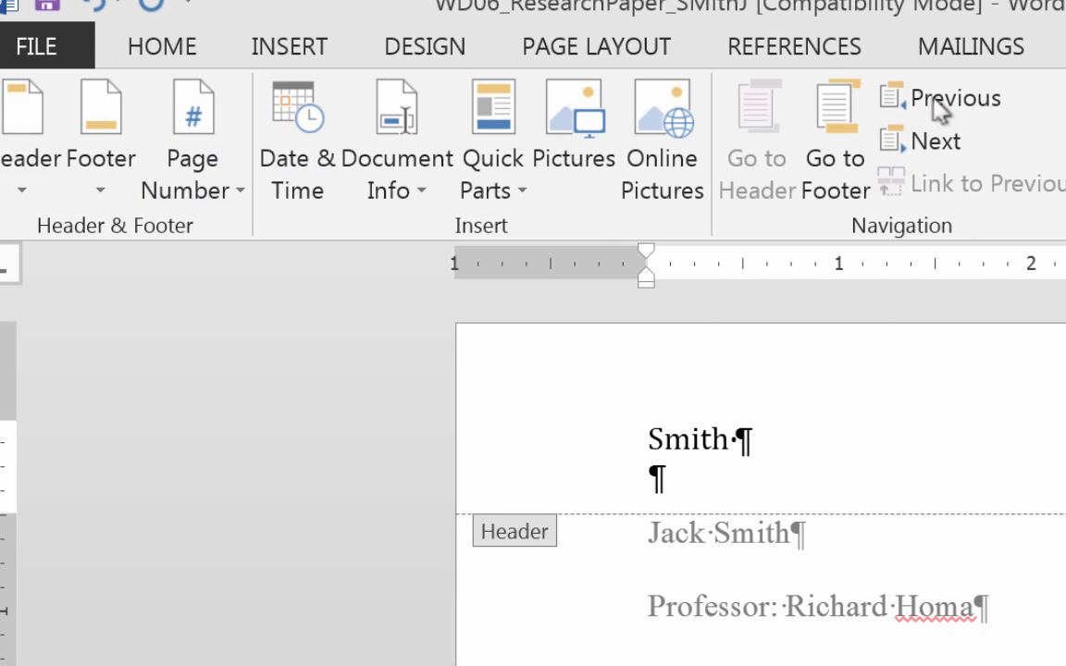
- Insert a Plain Number page number at the current position after the last name in the header
left_click(240, 188)
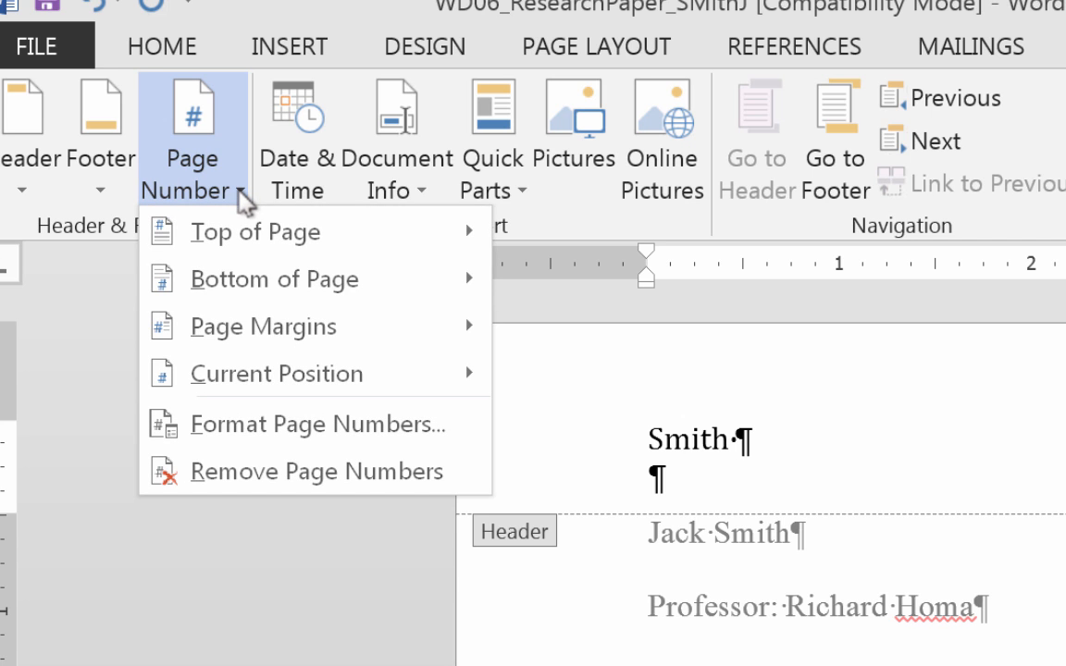
mouse_move(267, 245)
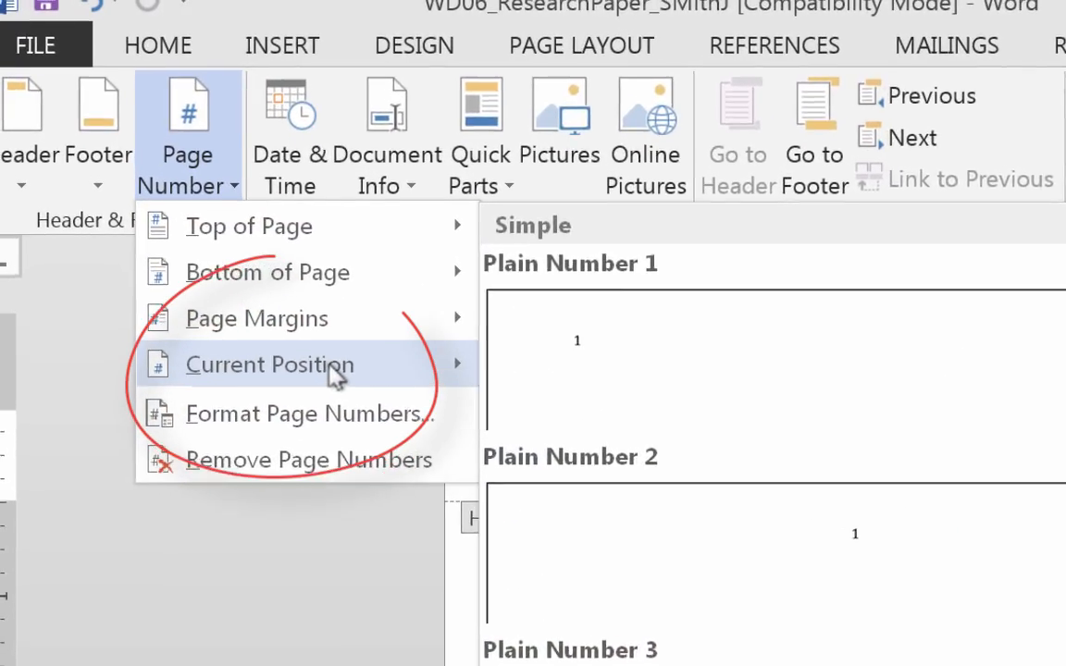
mouse_move(226, 252)
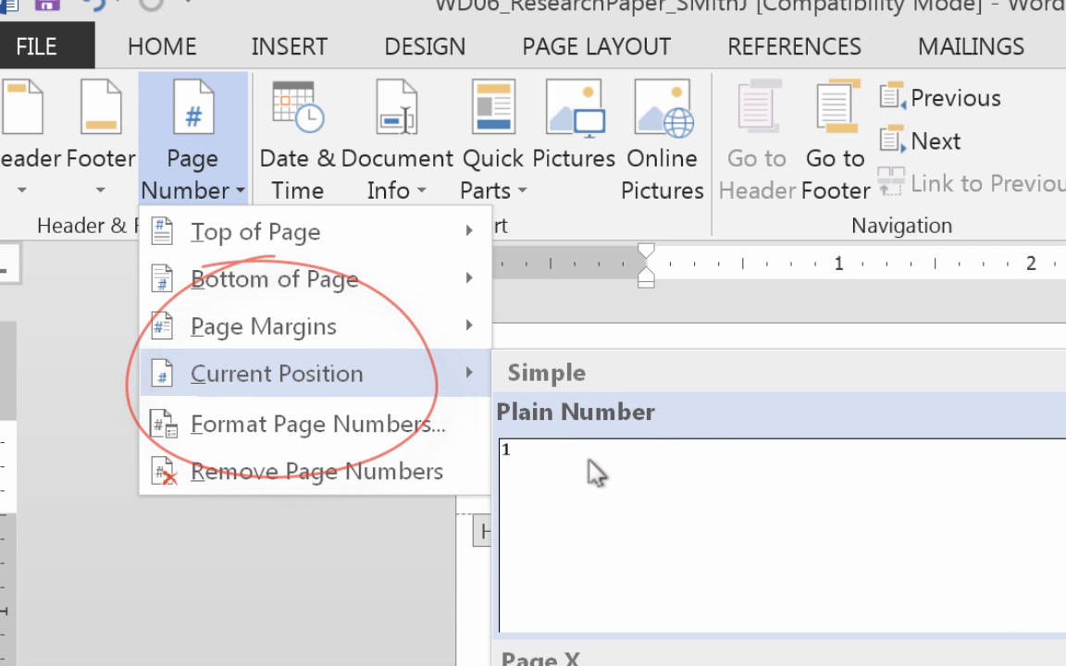
left_click(592, 470)
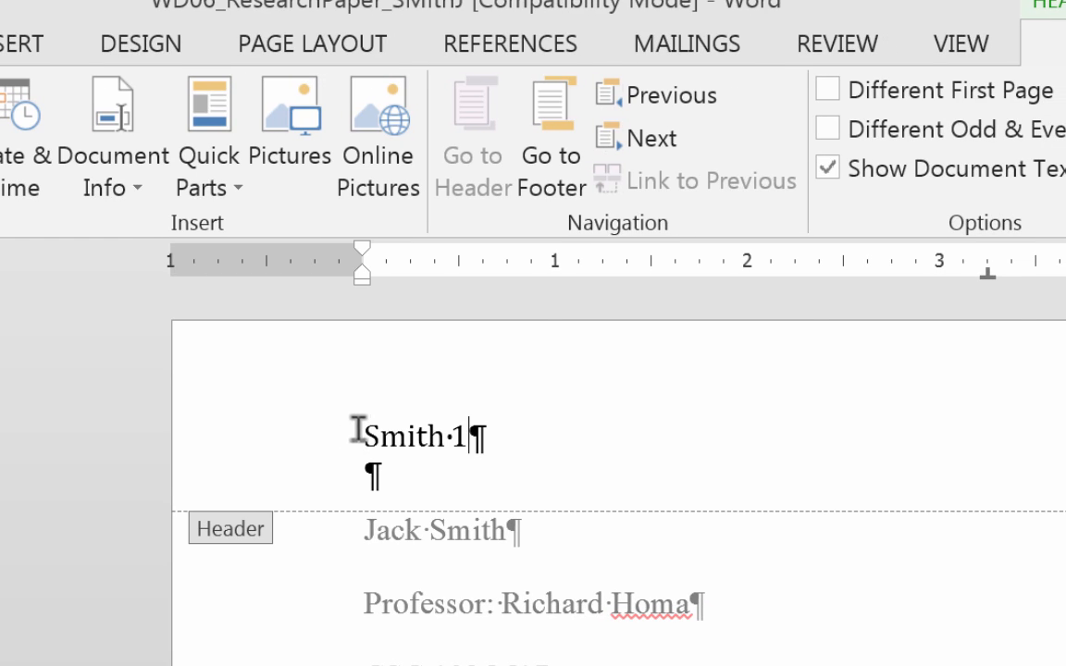
- Right-align the header line containing the last name and page number
left_click_drag(357, 433, 528, 430)
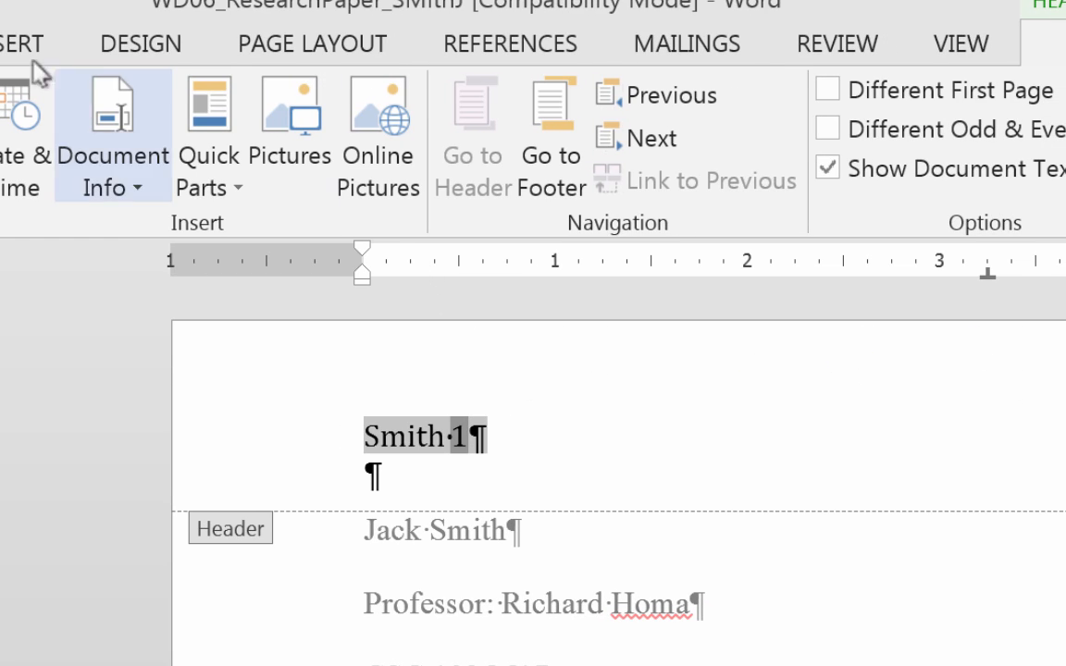
left_click(0, 43)
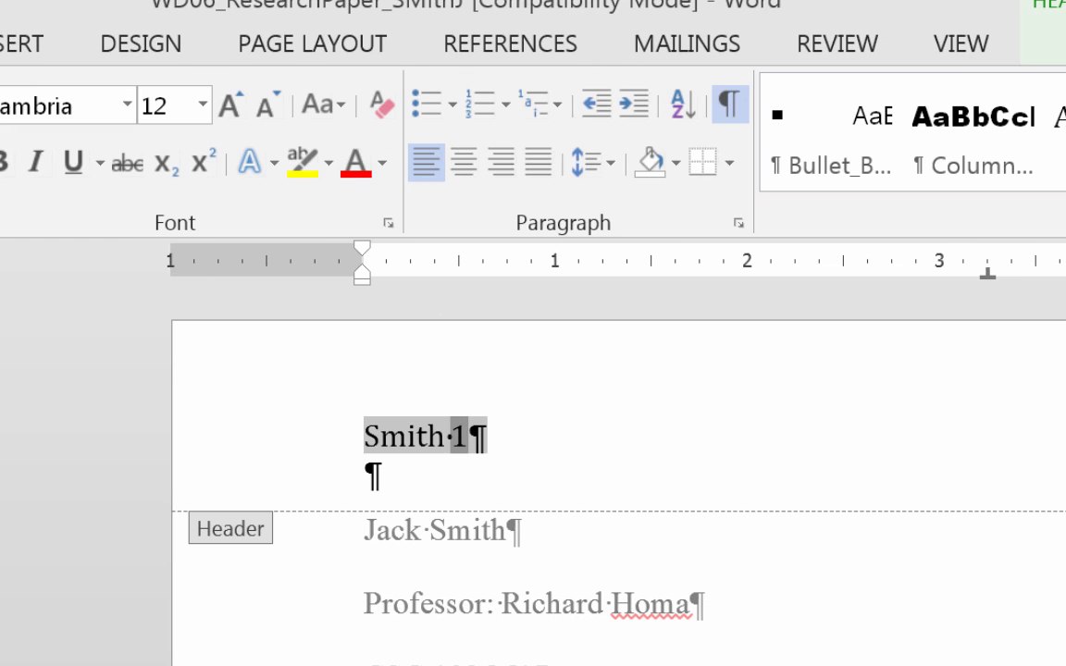
left_click(502, 164)
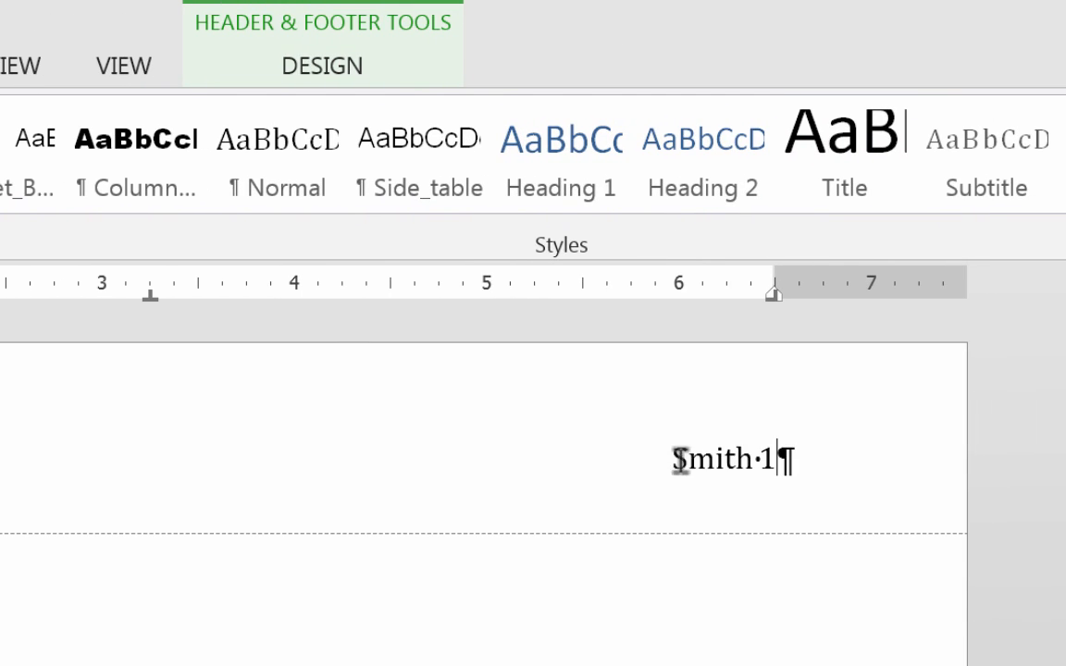
- Change the font of the header's last name and page number to Times New Roman
left_click_drag(746, 457, 916, 460)
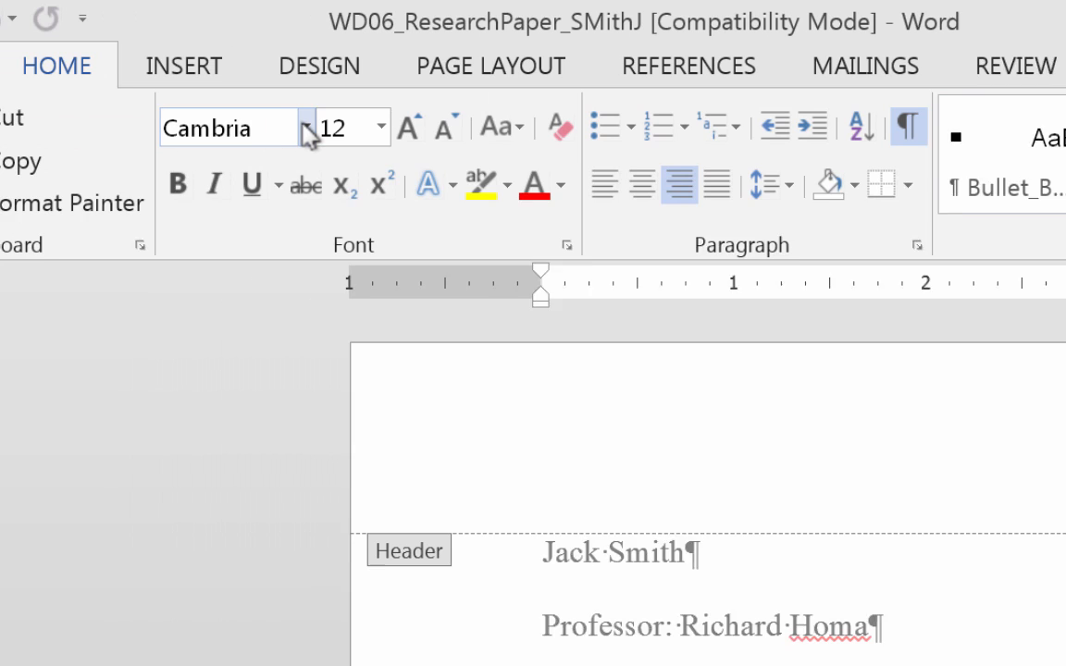
left_click(307, 134)
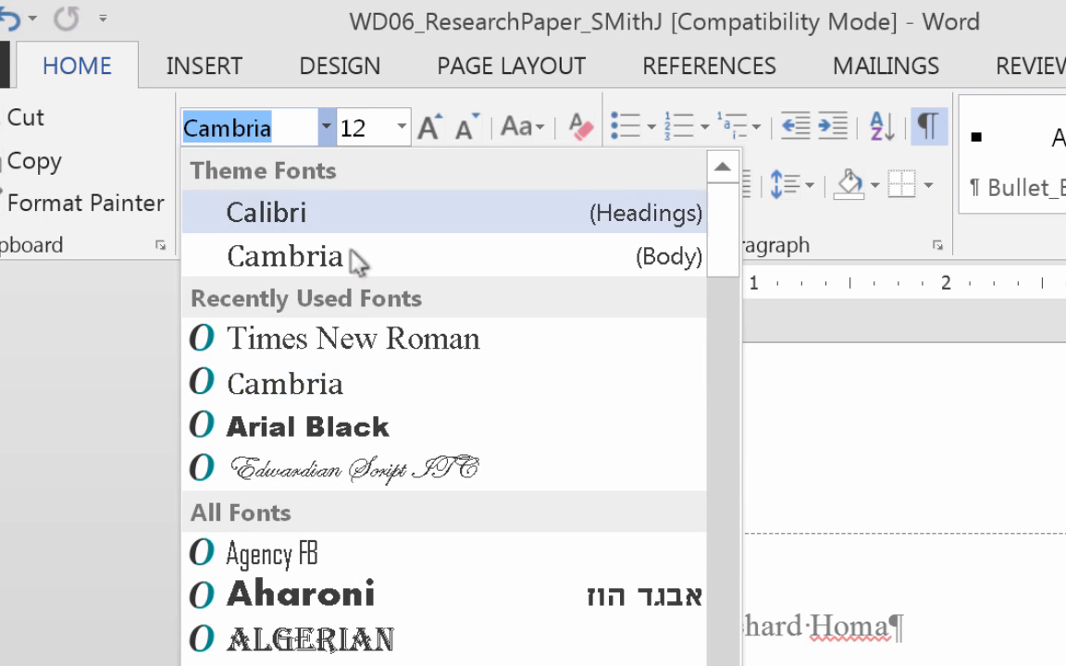
left_click(375, 351)
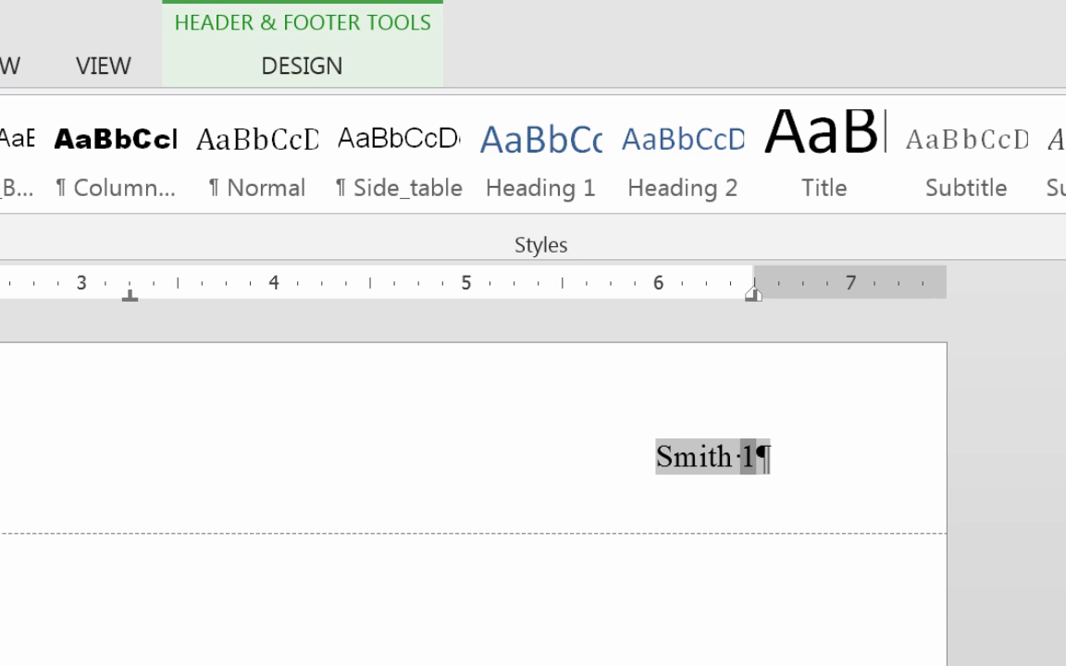
left_click(657, 459)
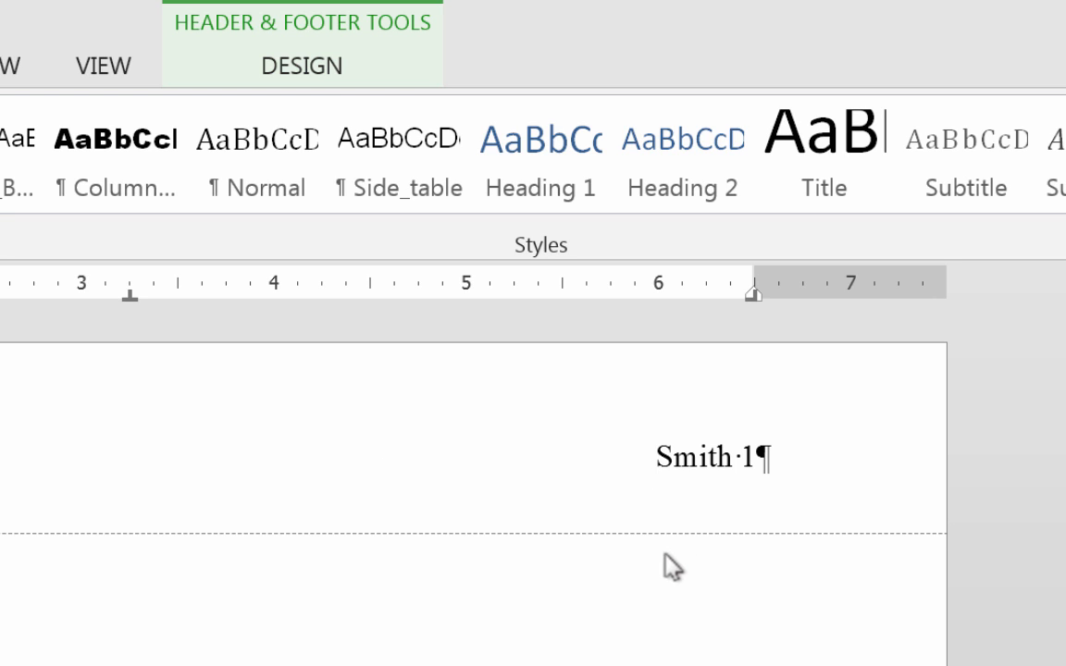
- Delete the entire header content and return to editing the document body
key("ctrl+a")
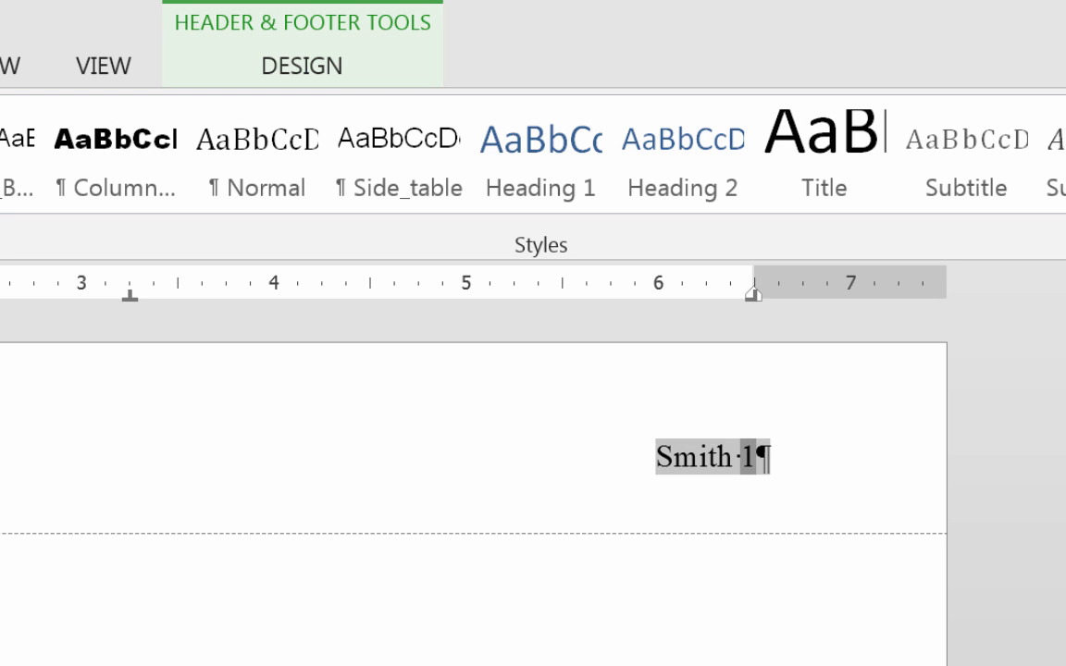
key("Delete")
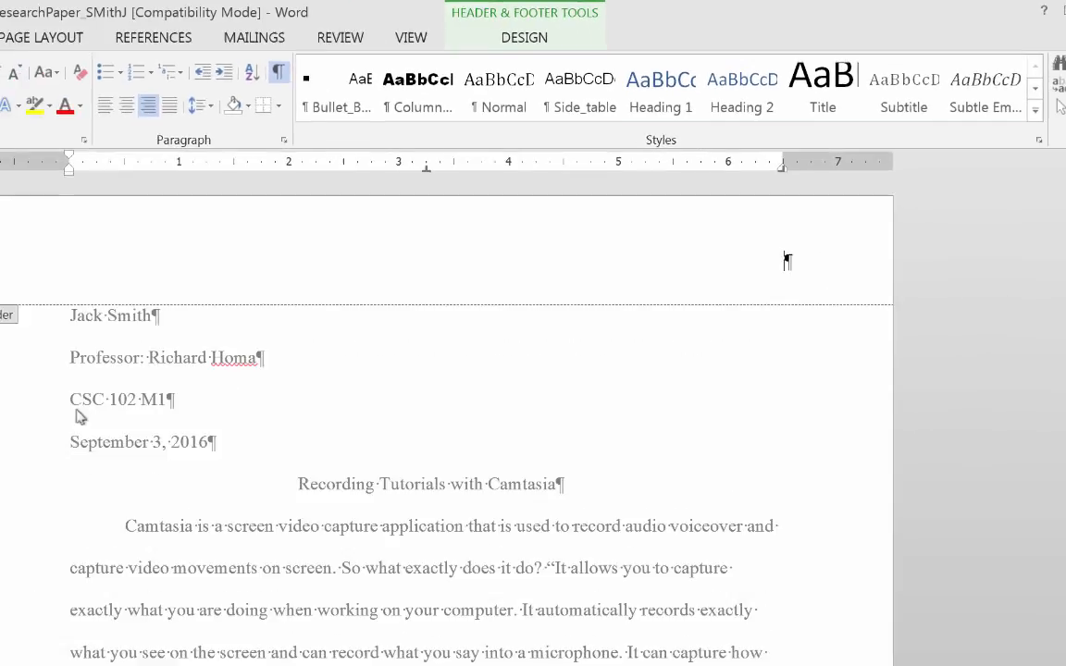
double_click(283, 294)
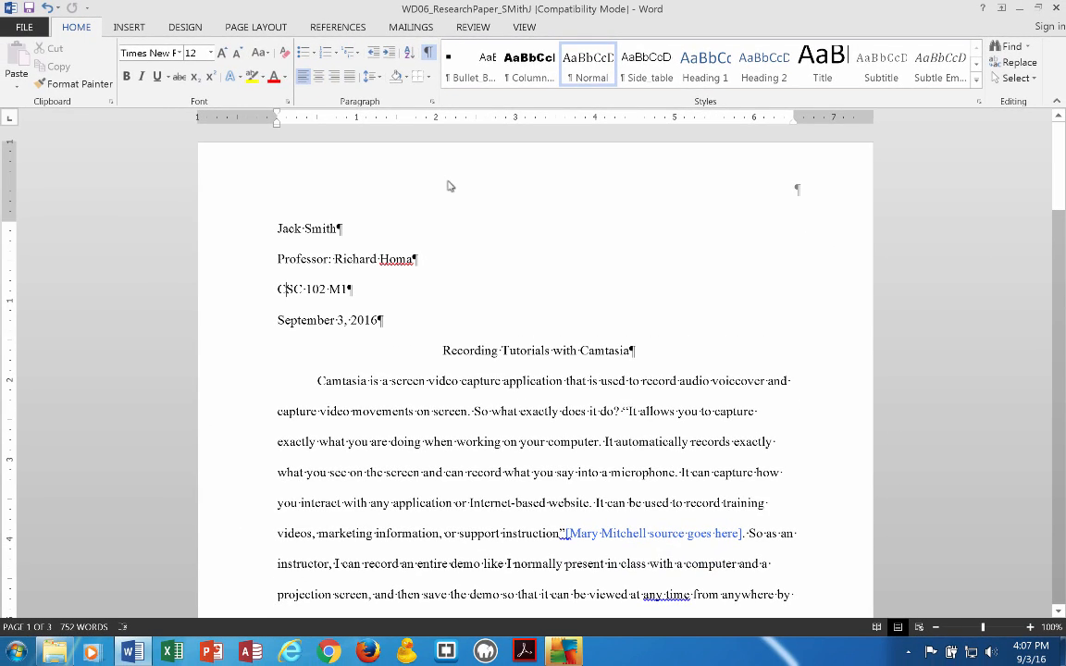
- Insert a Blank header and add a Plain Number 3 page number at the top of the page
left_click(129, 27)
left_click(656, 66)
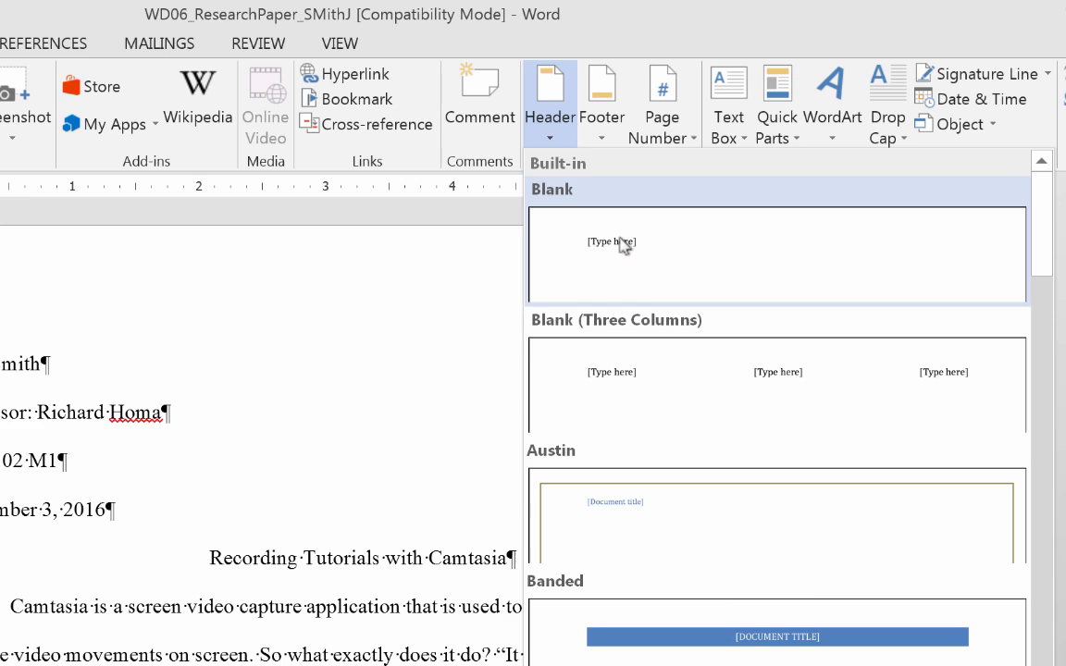
left_click(622, 246)
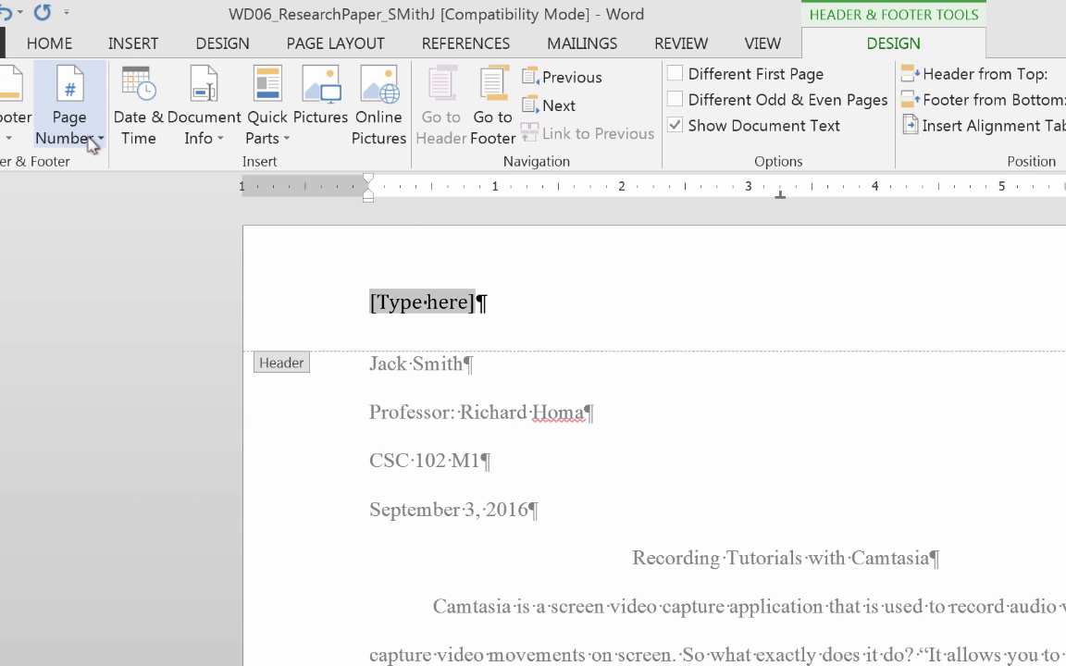
left_click(35, 134)
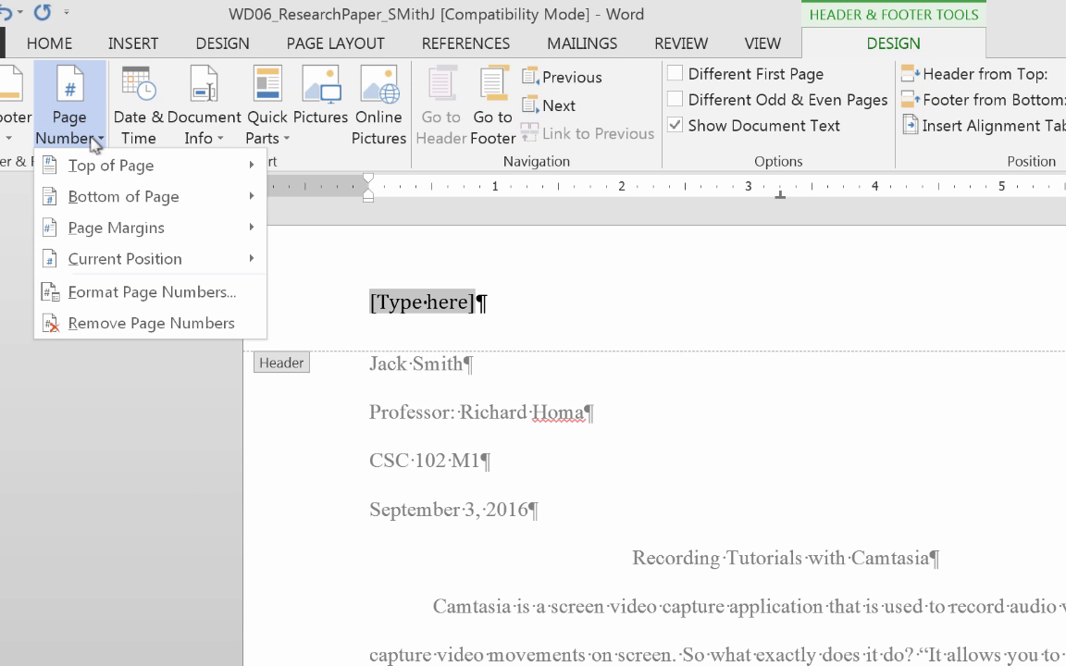
mouse_move(111, 167)
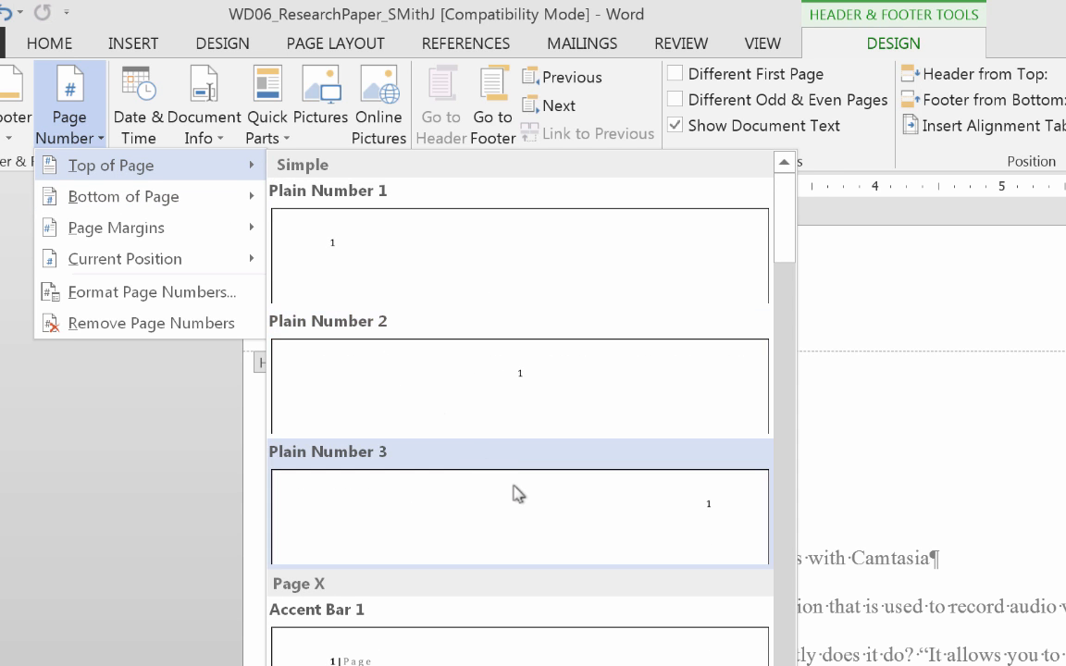
left_click(515, 493)
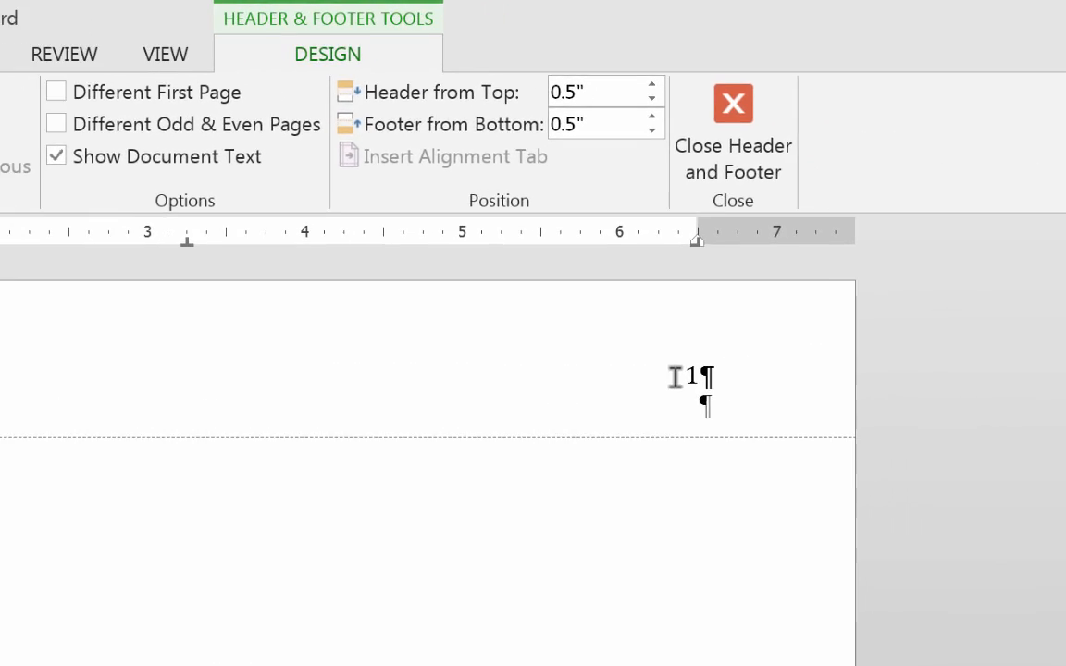
- Enter the author's last name and a space before the header's page number, without a leading space
left_click(684, 375)
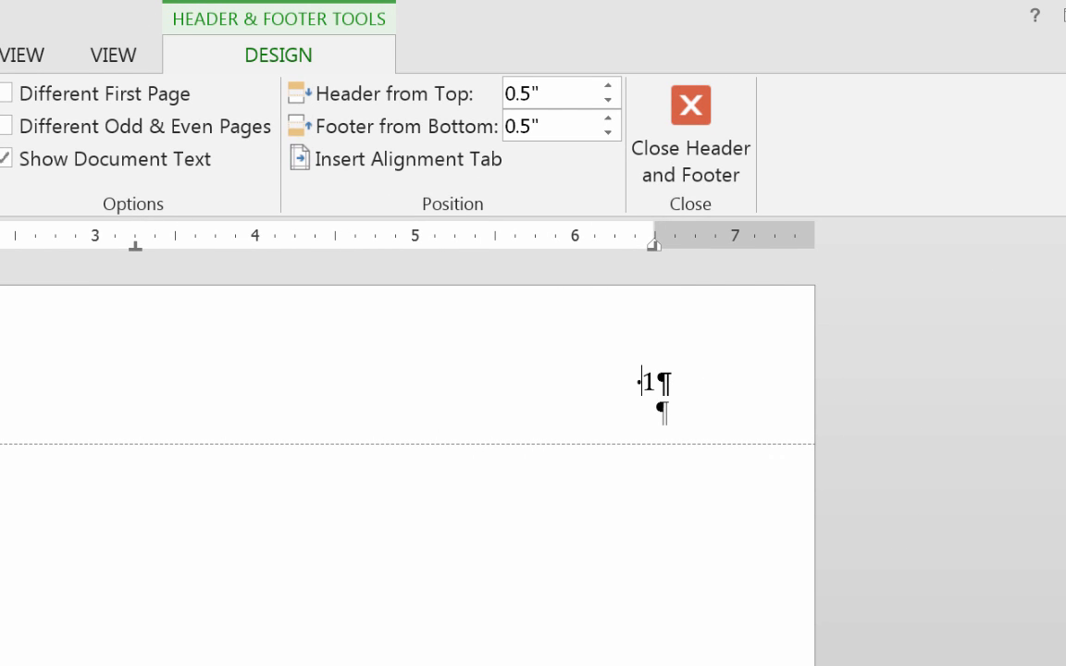
type("SMith")
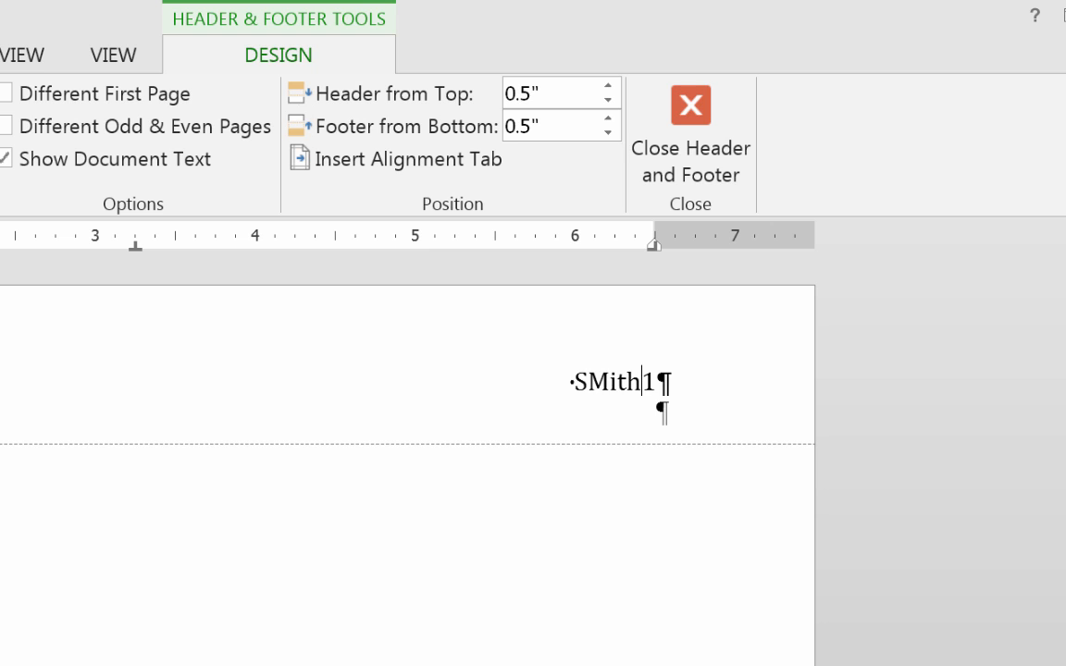
key("BackSpace")
key("BackSpace")
key("BackSpace")
key("BackSpace")
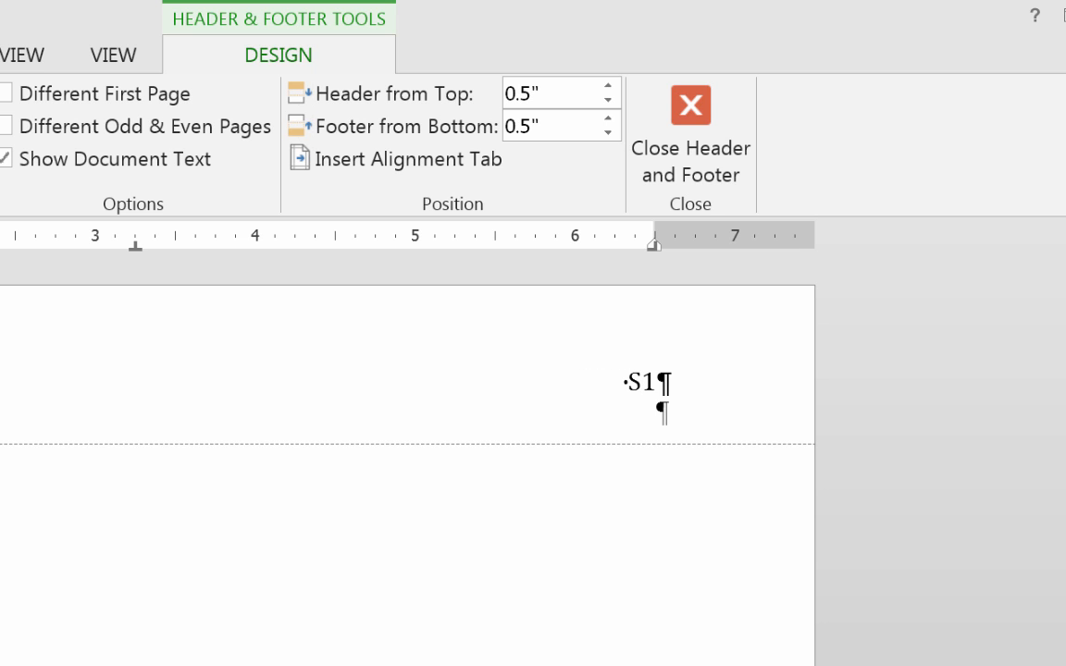
type("mith")
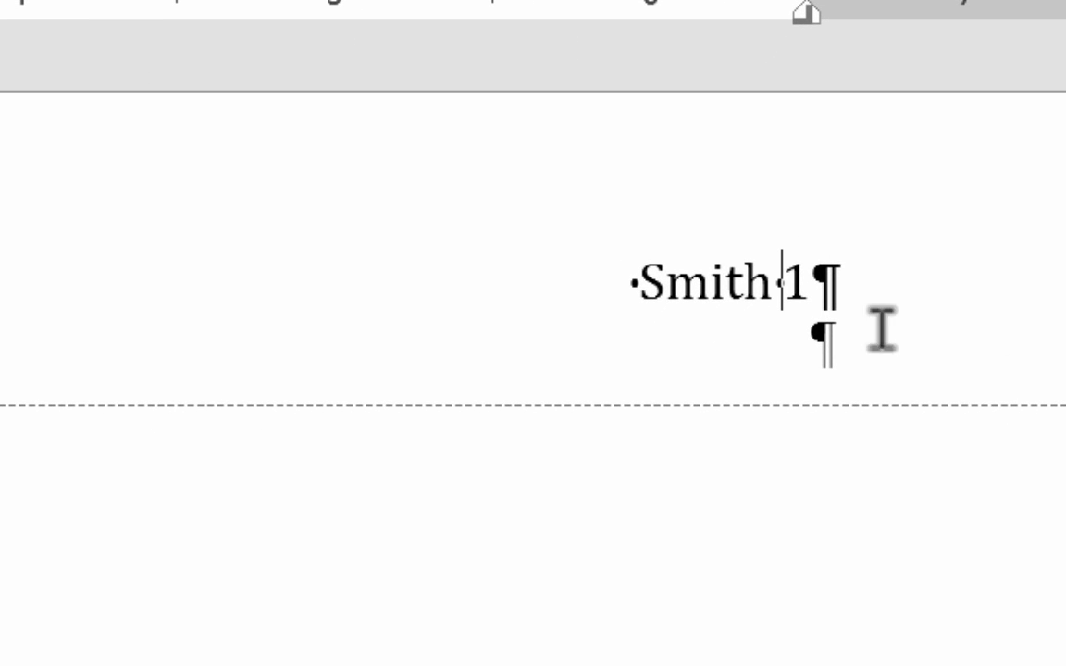
left_click(643, 280)
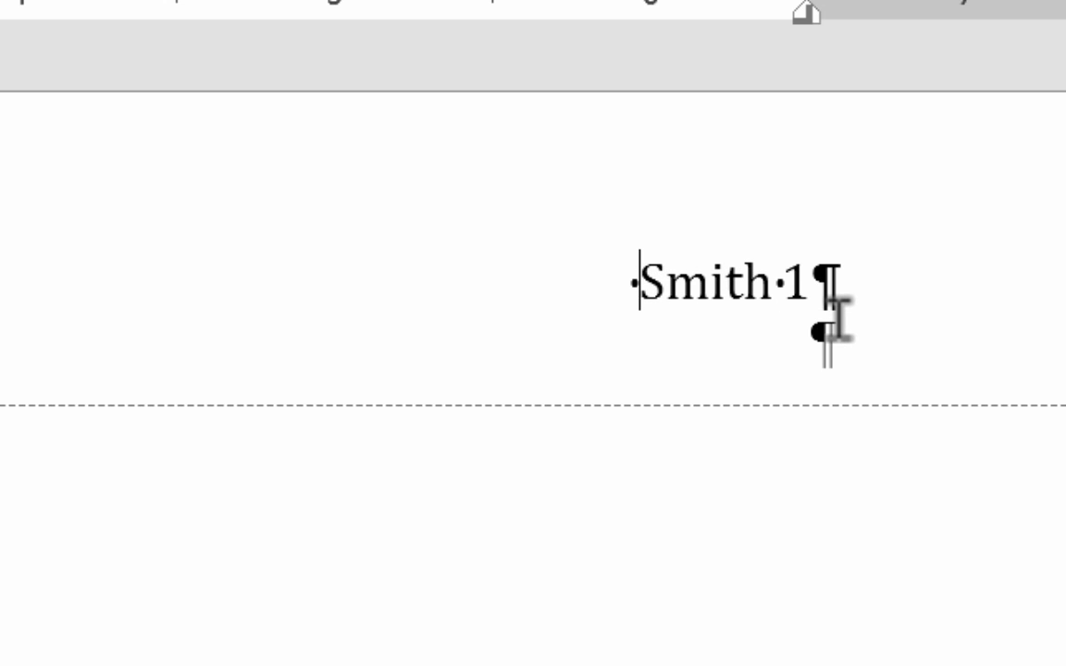
key("BackSpace")
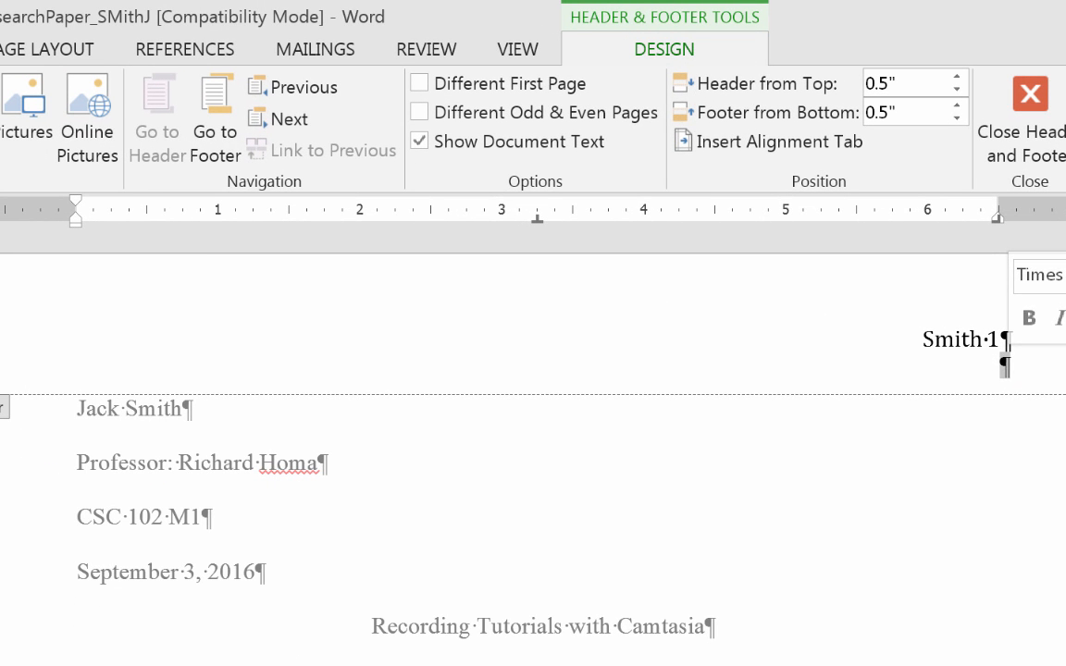
- Remove the empty paragraph below the last name and page number in the header
key("ctrl+e")
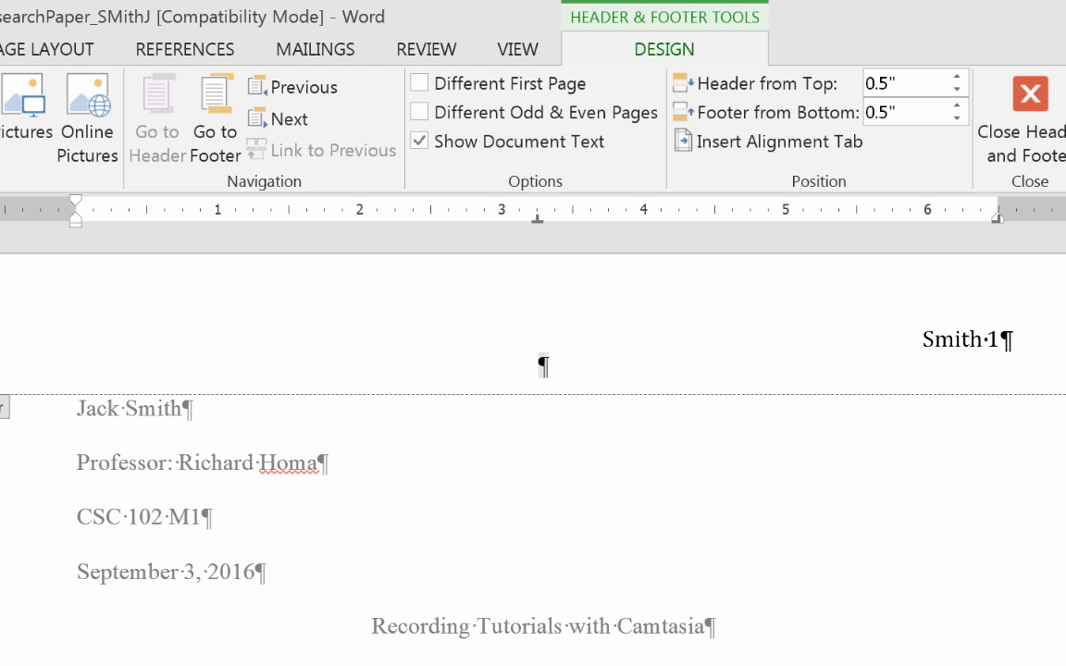
key("ctrl+l")
key("BackSpace")
- Examine the header's last name and page numbering on the following pages and return to the first page
scroll(825, 623, "down", 15)
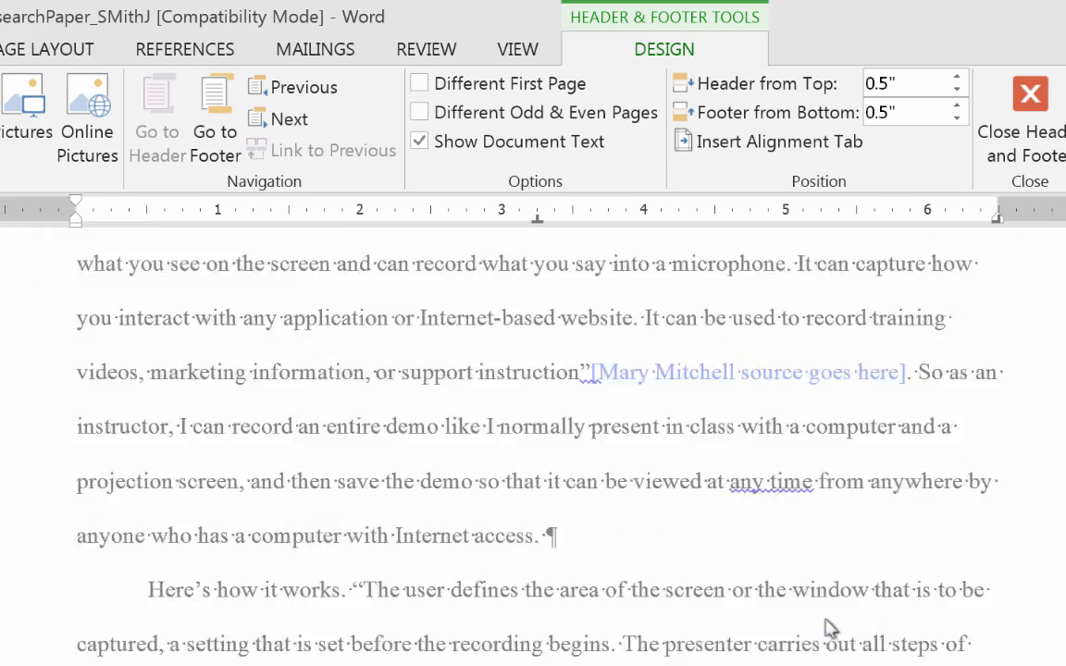
scroll(826, 618, "down", 5)
scroll(925, 606, "up", 1)
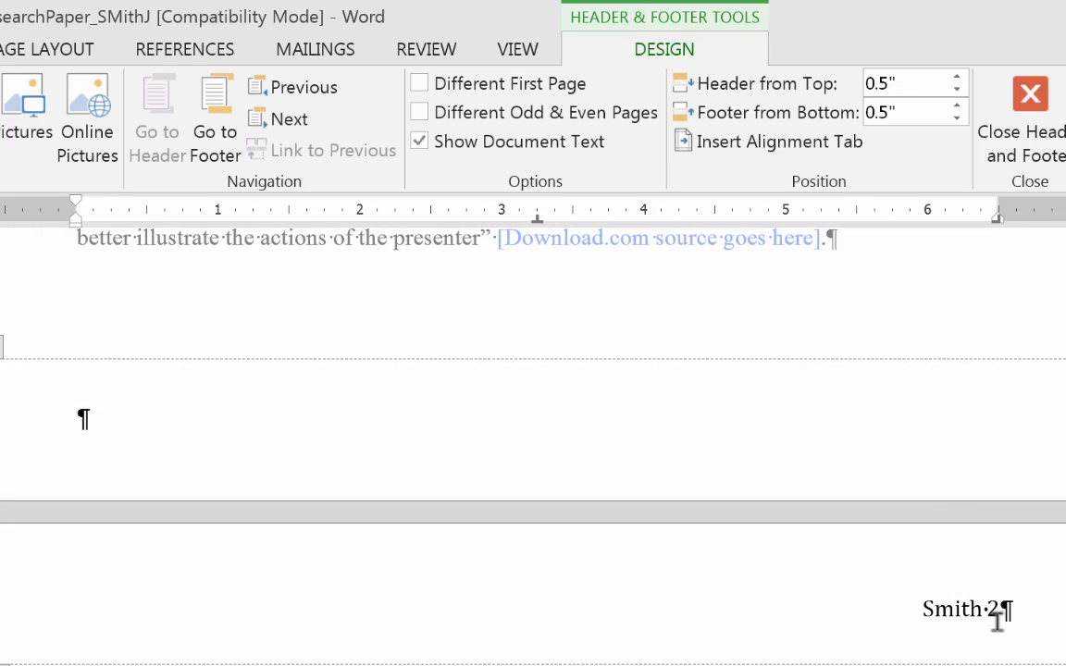
scroll(997, 621, "down", 20)
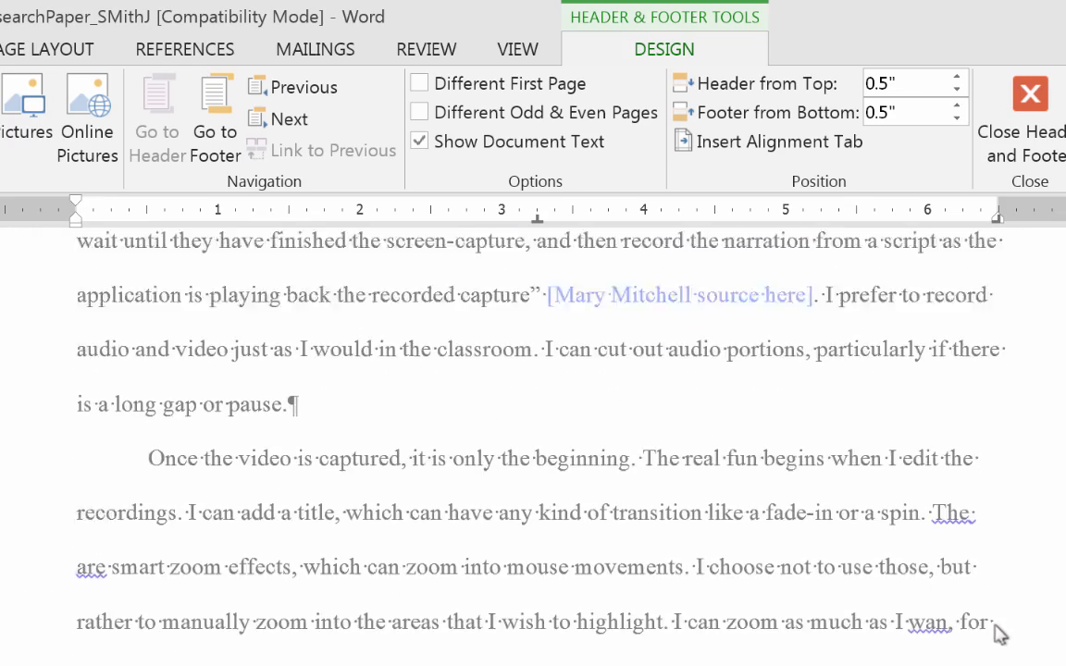
scroll(999, 634, "down", 15)
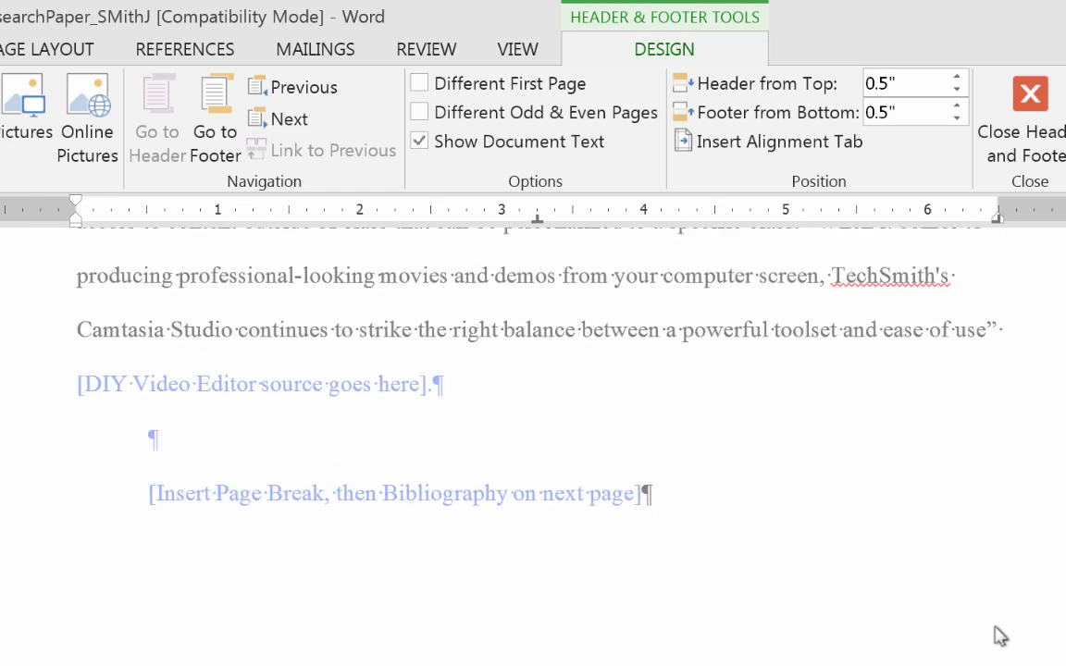
scroll(999, 635, "down", 2)
scroll(999, 634, "up", 12)
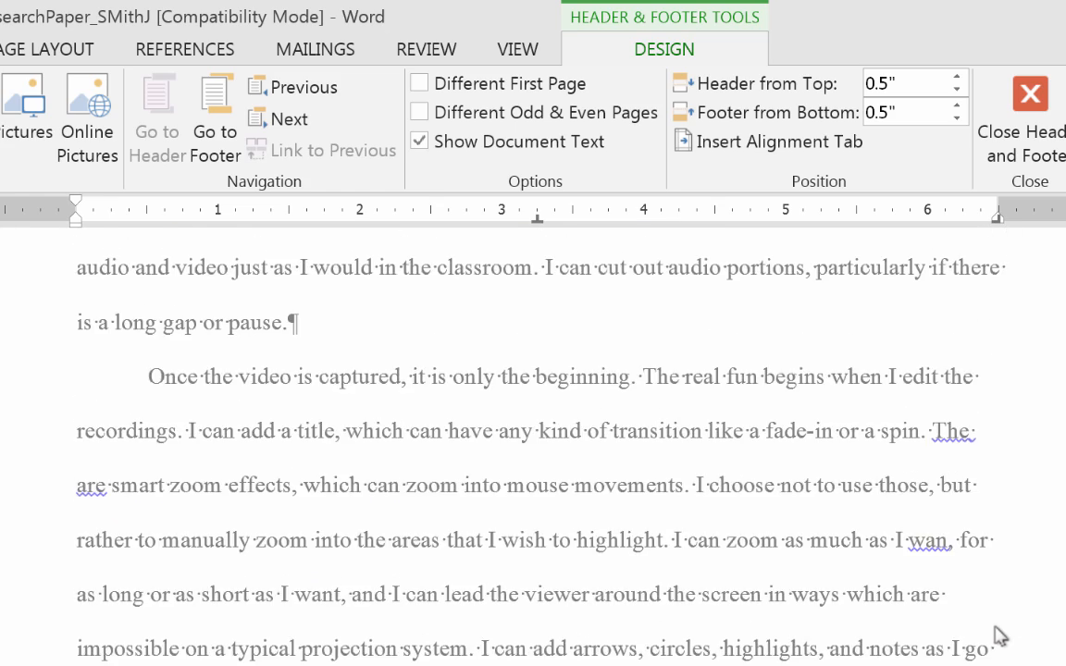
scroll(999, 634, "up", 10)
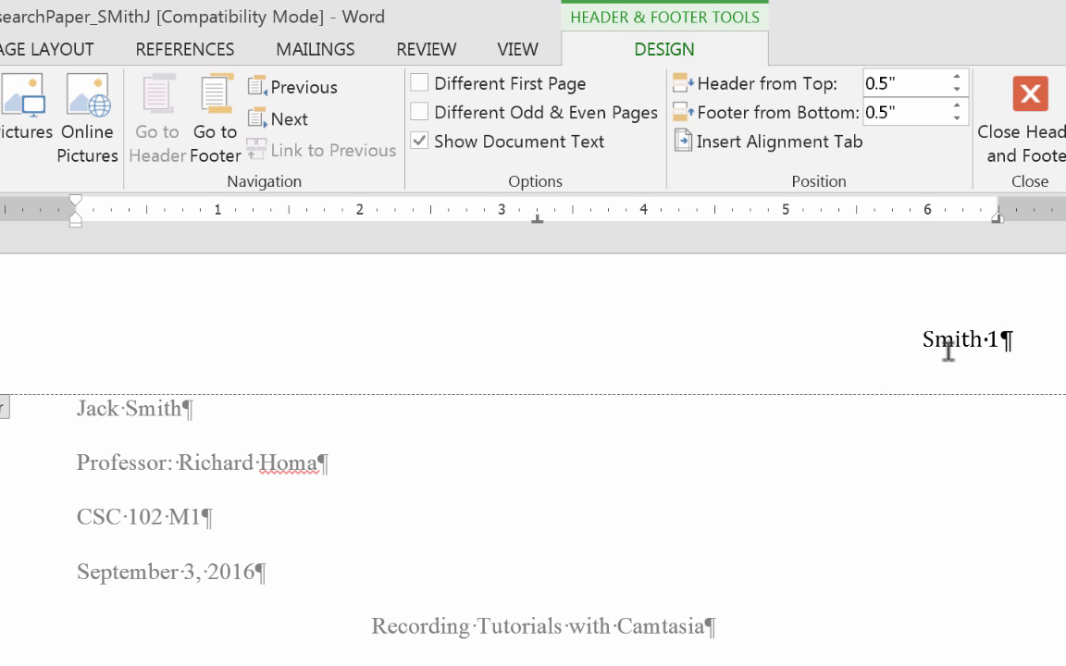
- Change the font of the header's last name and page number to Times New Roman
left_click_drag(918, 336, 1013, 339)
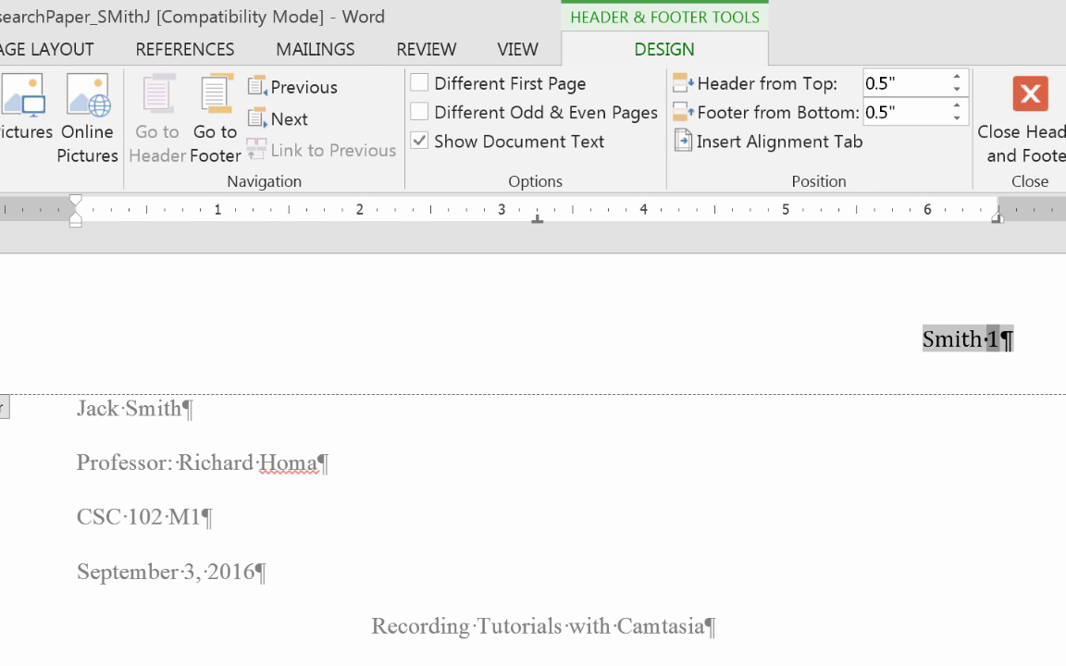
left_click(0, 49)
left_click(0, 93)
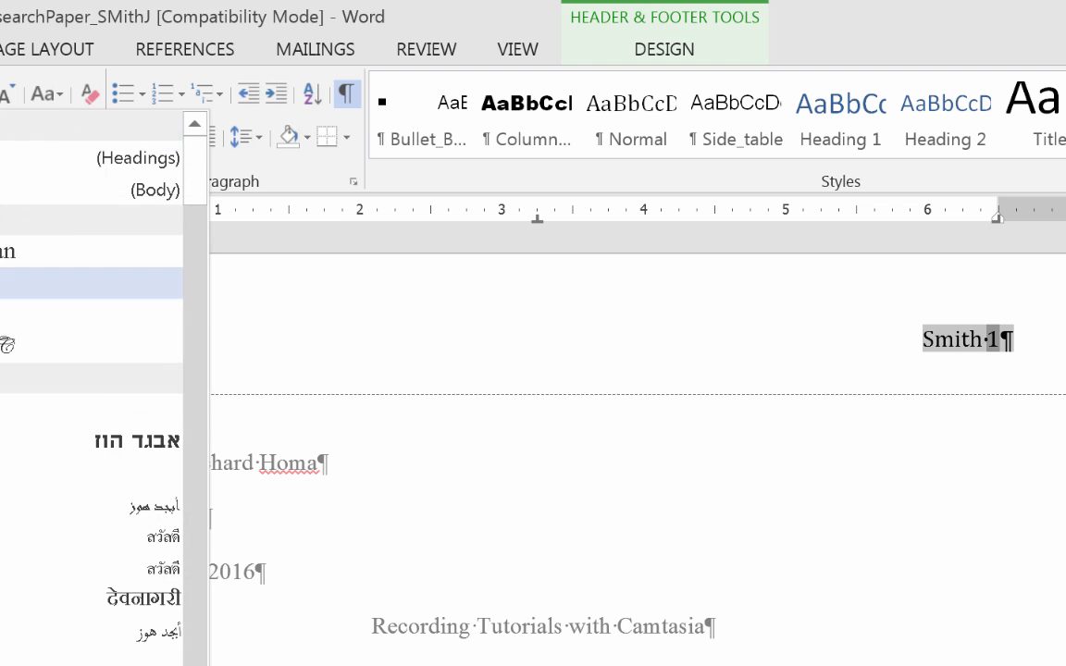
left_click(0, 251)
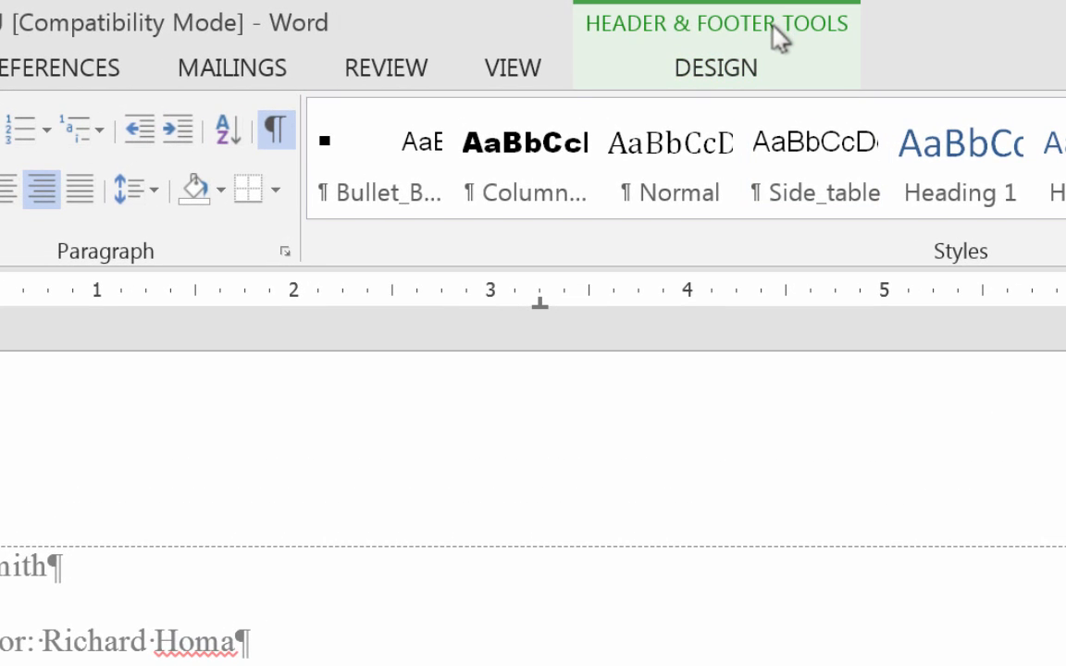
- Turn on the Different First Page header option and check the headers of the first and following pages
left_click(773, 26)
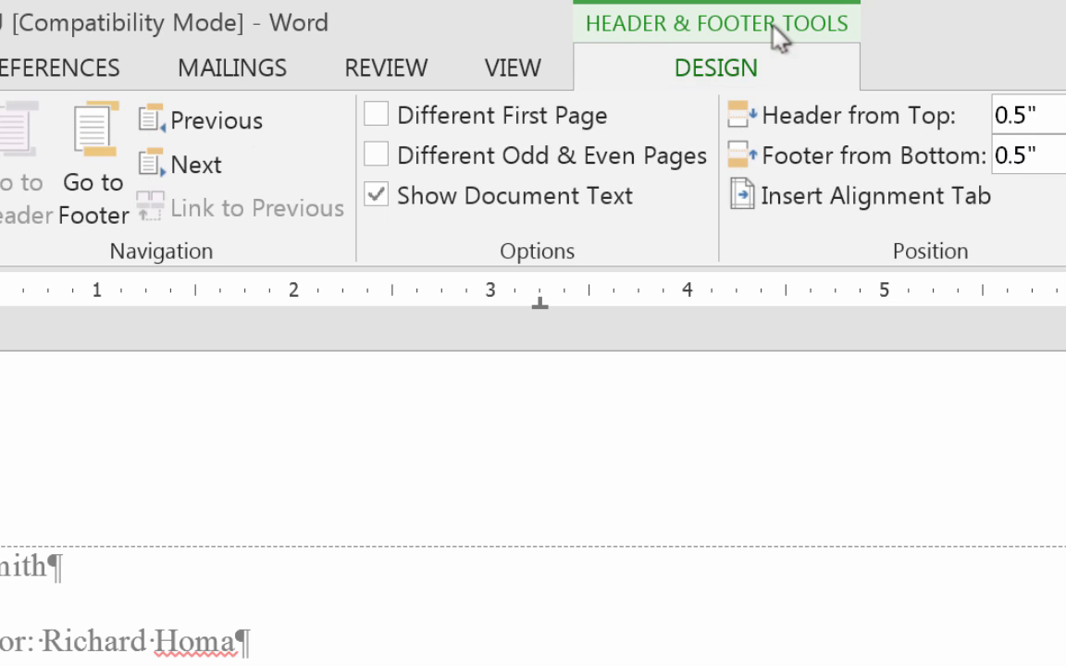
left_click(376, 115)
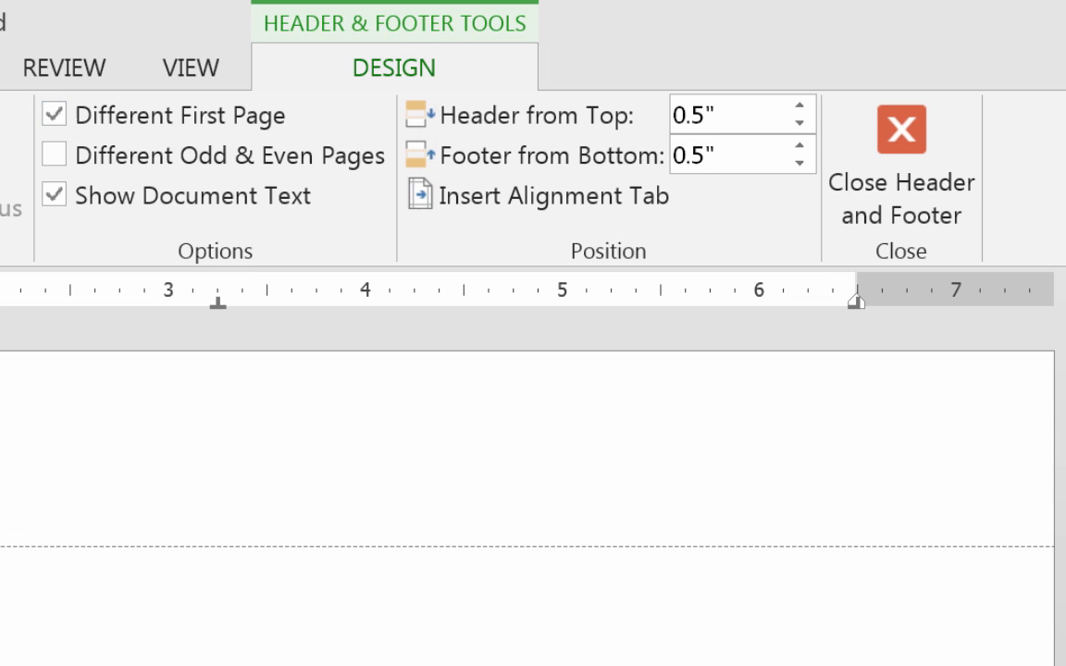
scroll(533, 491, "down", 10)
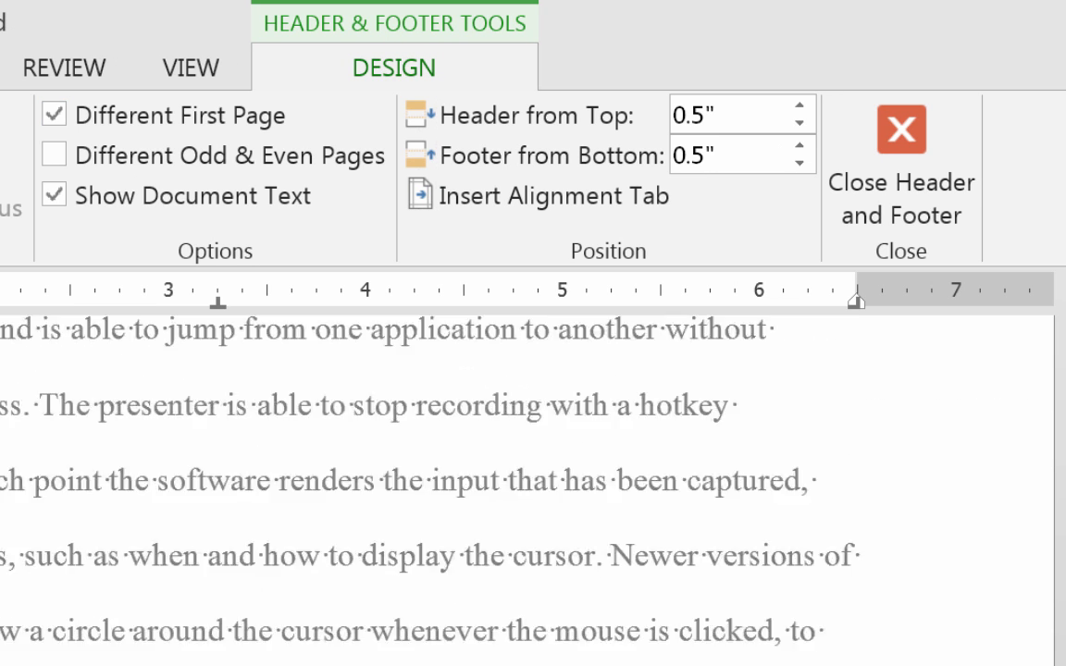
scroll(533, 490, "down", 5)
scroll(533, 490, "up", 15)
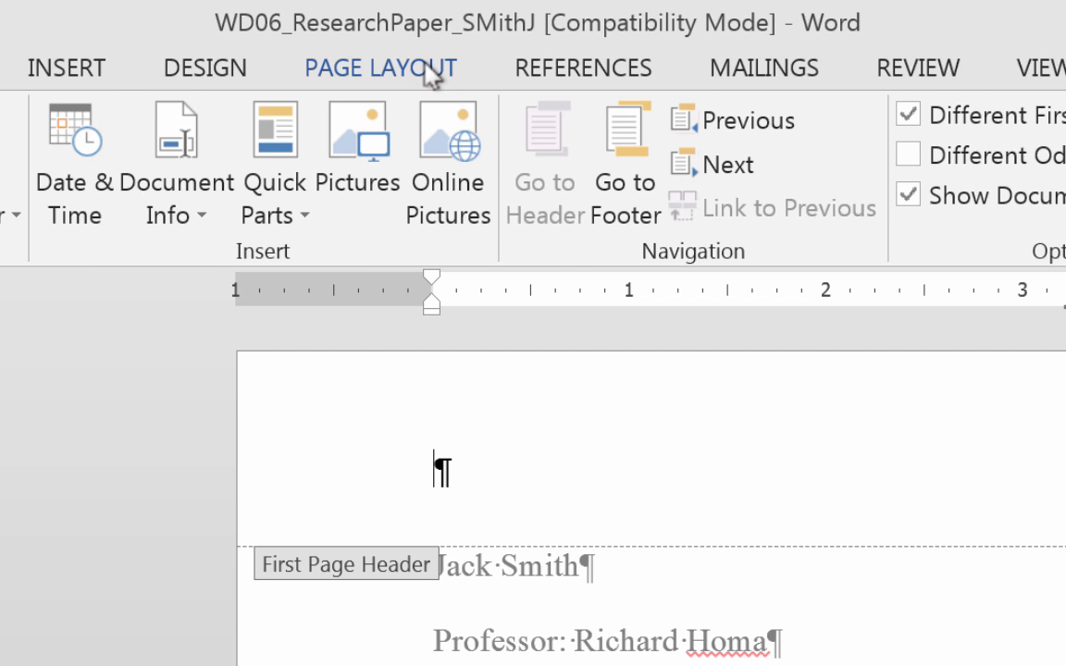
- Turn off Different first page in the Page Setup layout settings and check the first-page header
left_click(427, 70)
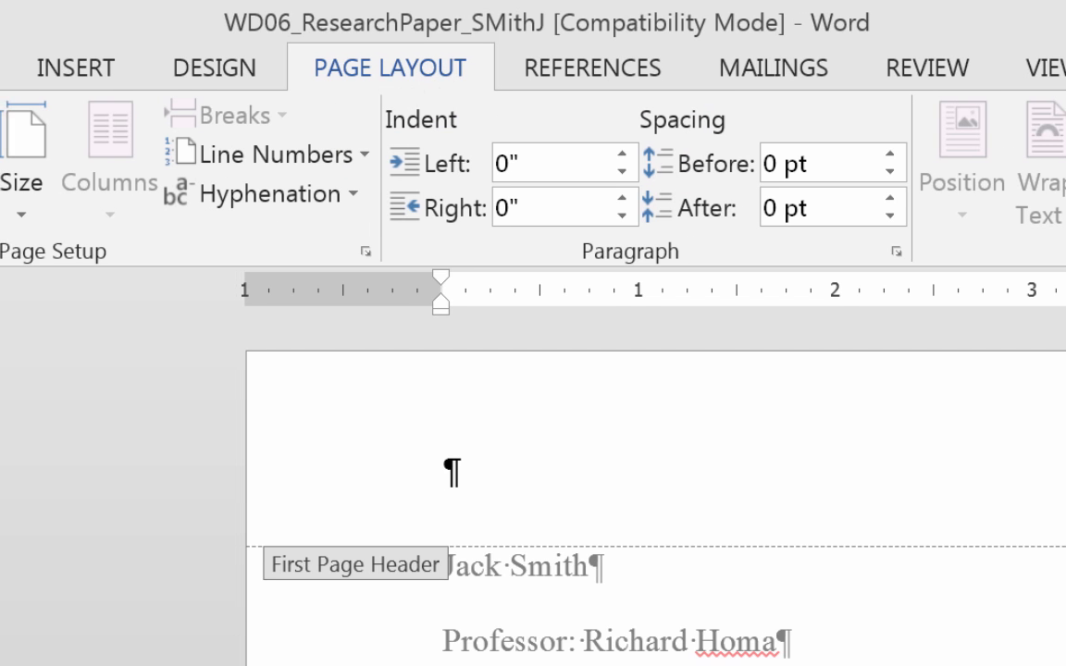
left_click(50, 205)
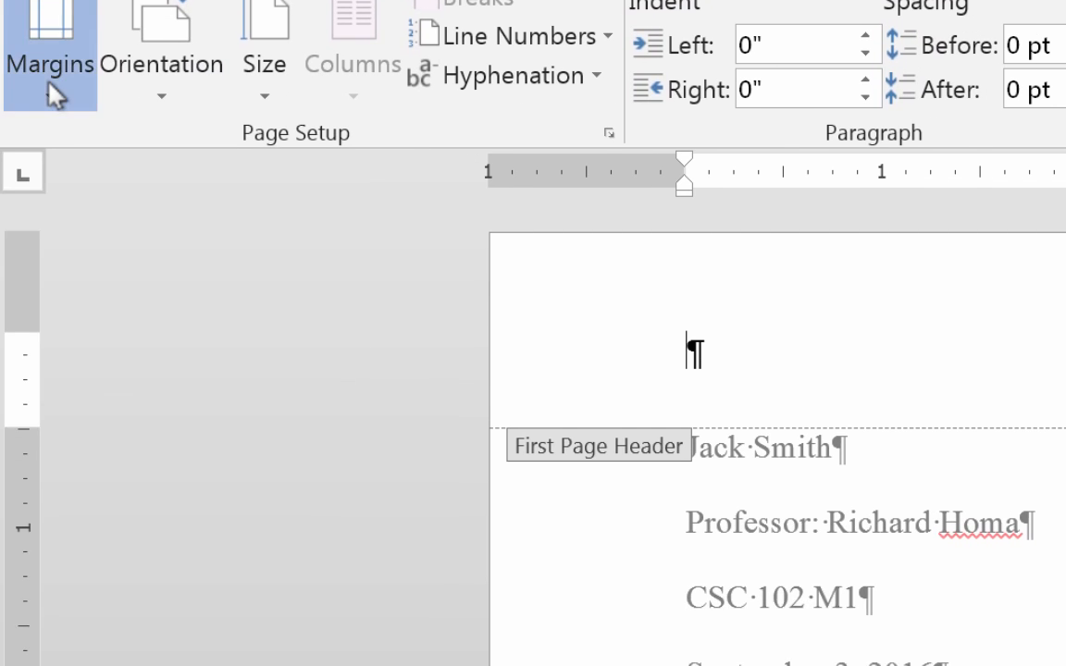
left_click(37, 651)
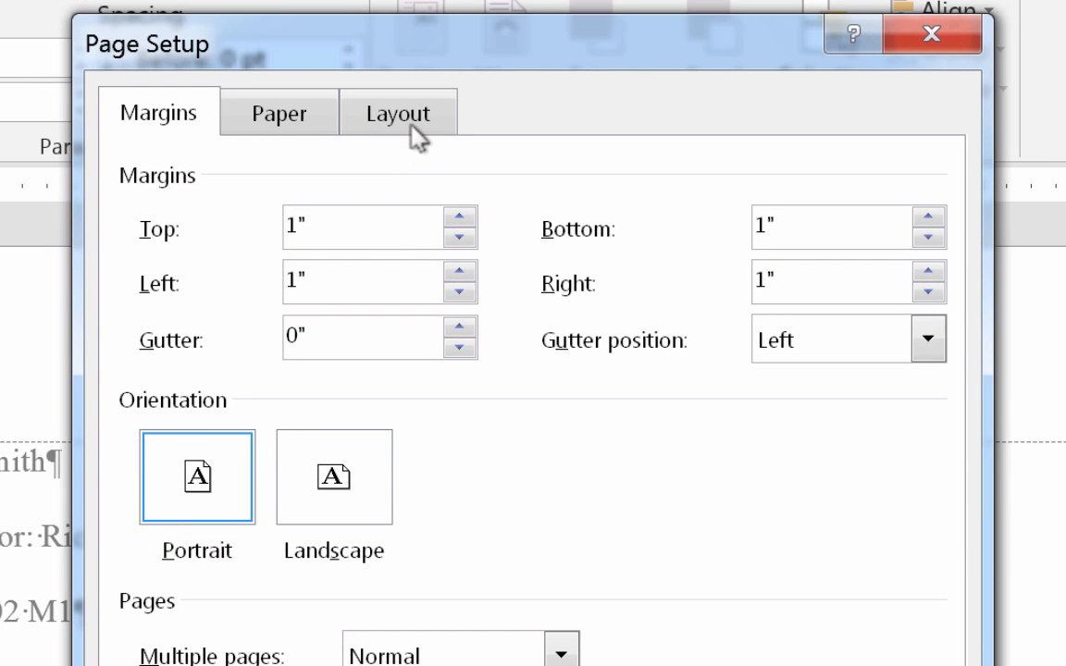
left_click(415, 117)
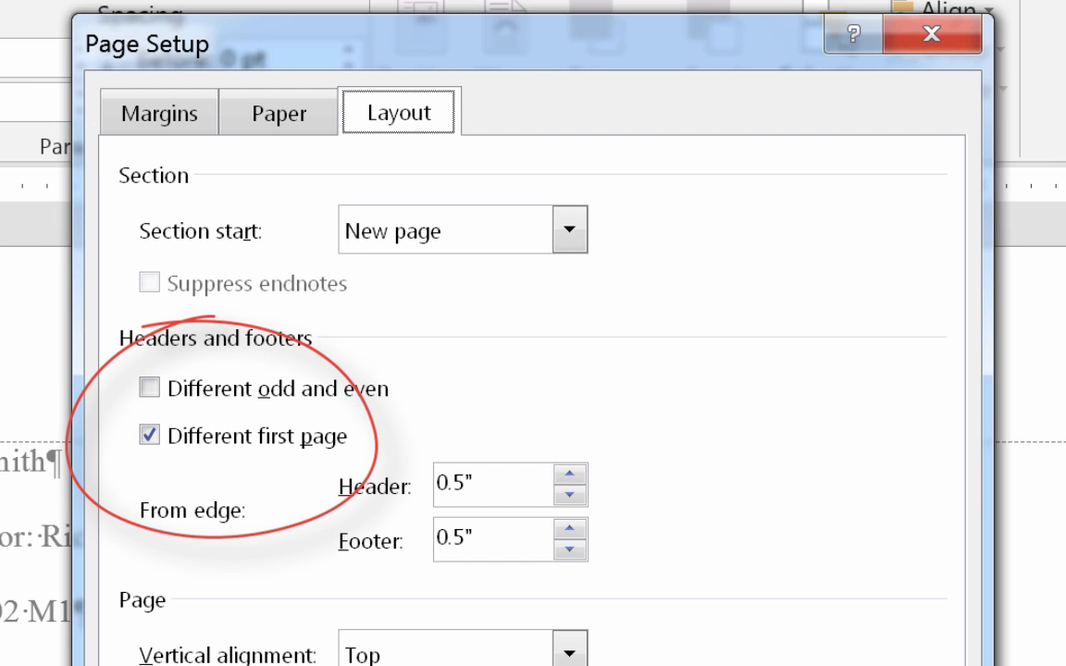
left_click(149, 435)
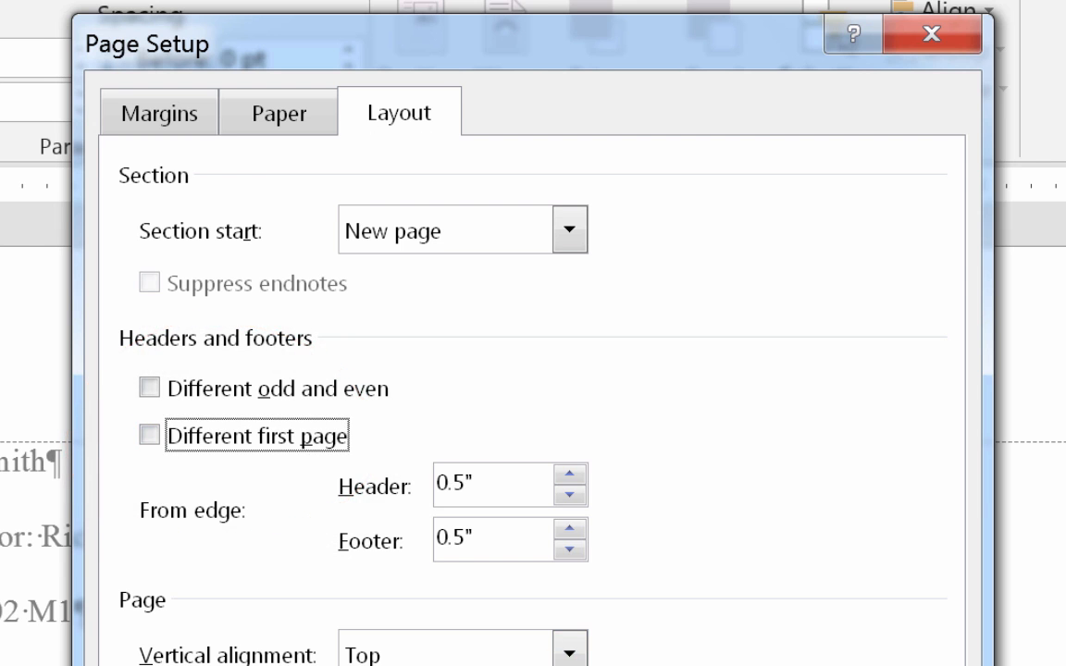
key("Return")
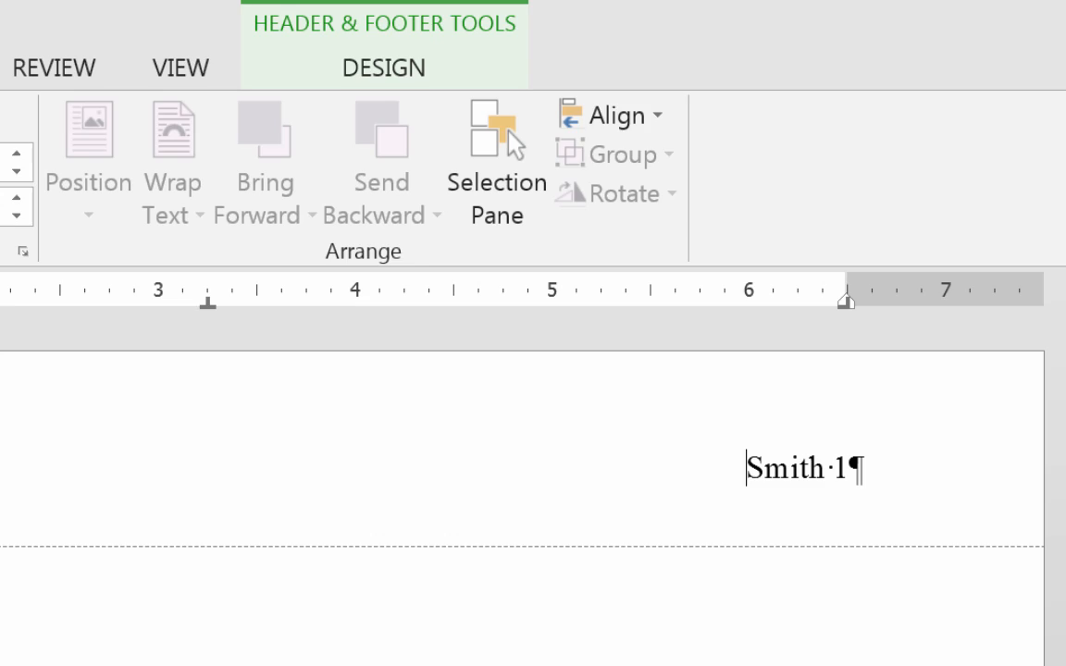
scroll(780, 397, "down", 5)
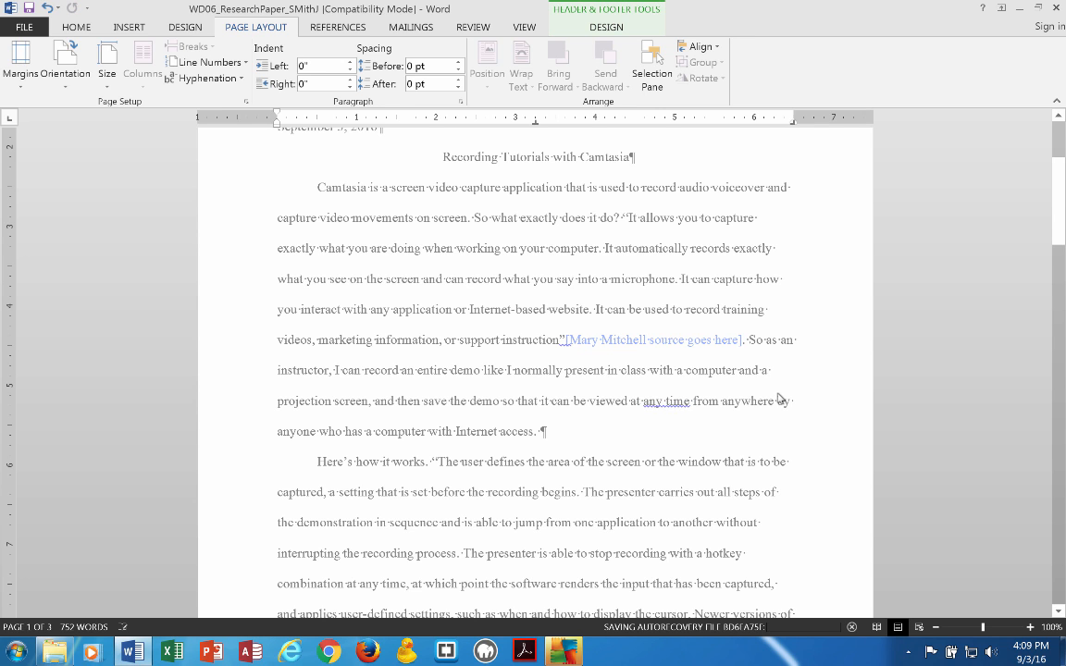
scroll(709, 335, "up", 5)
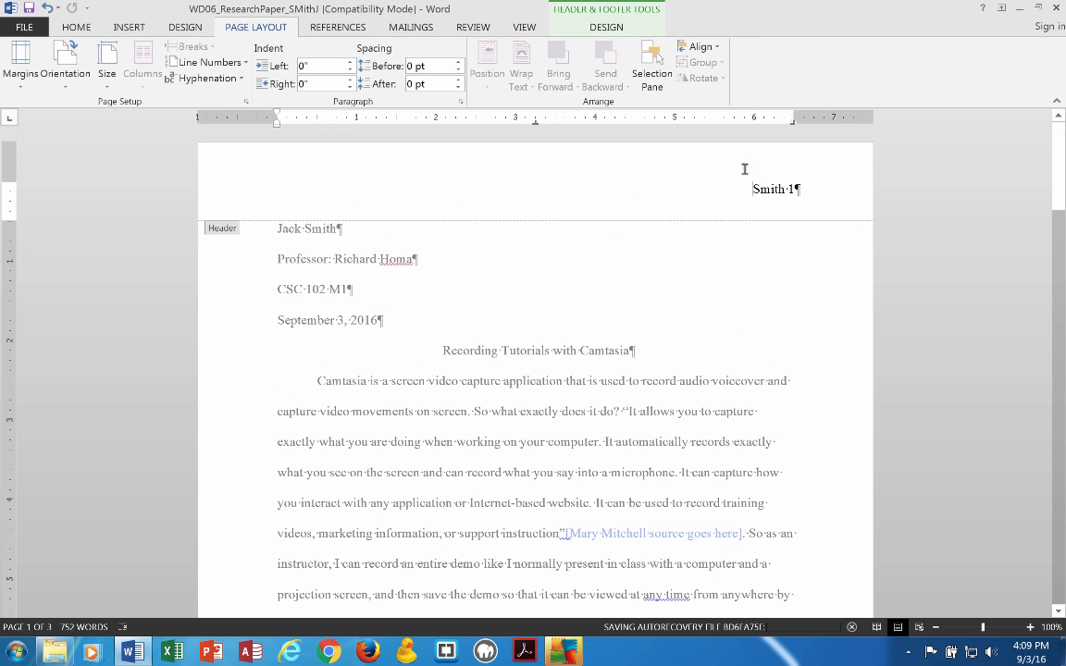